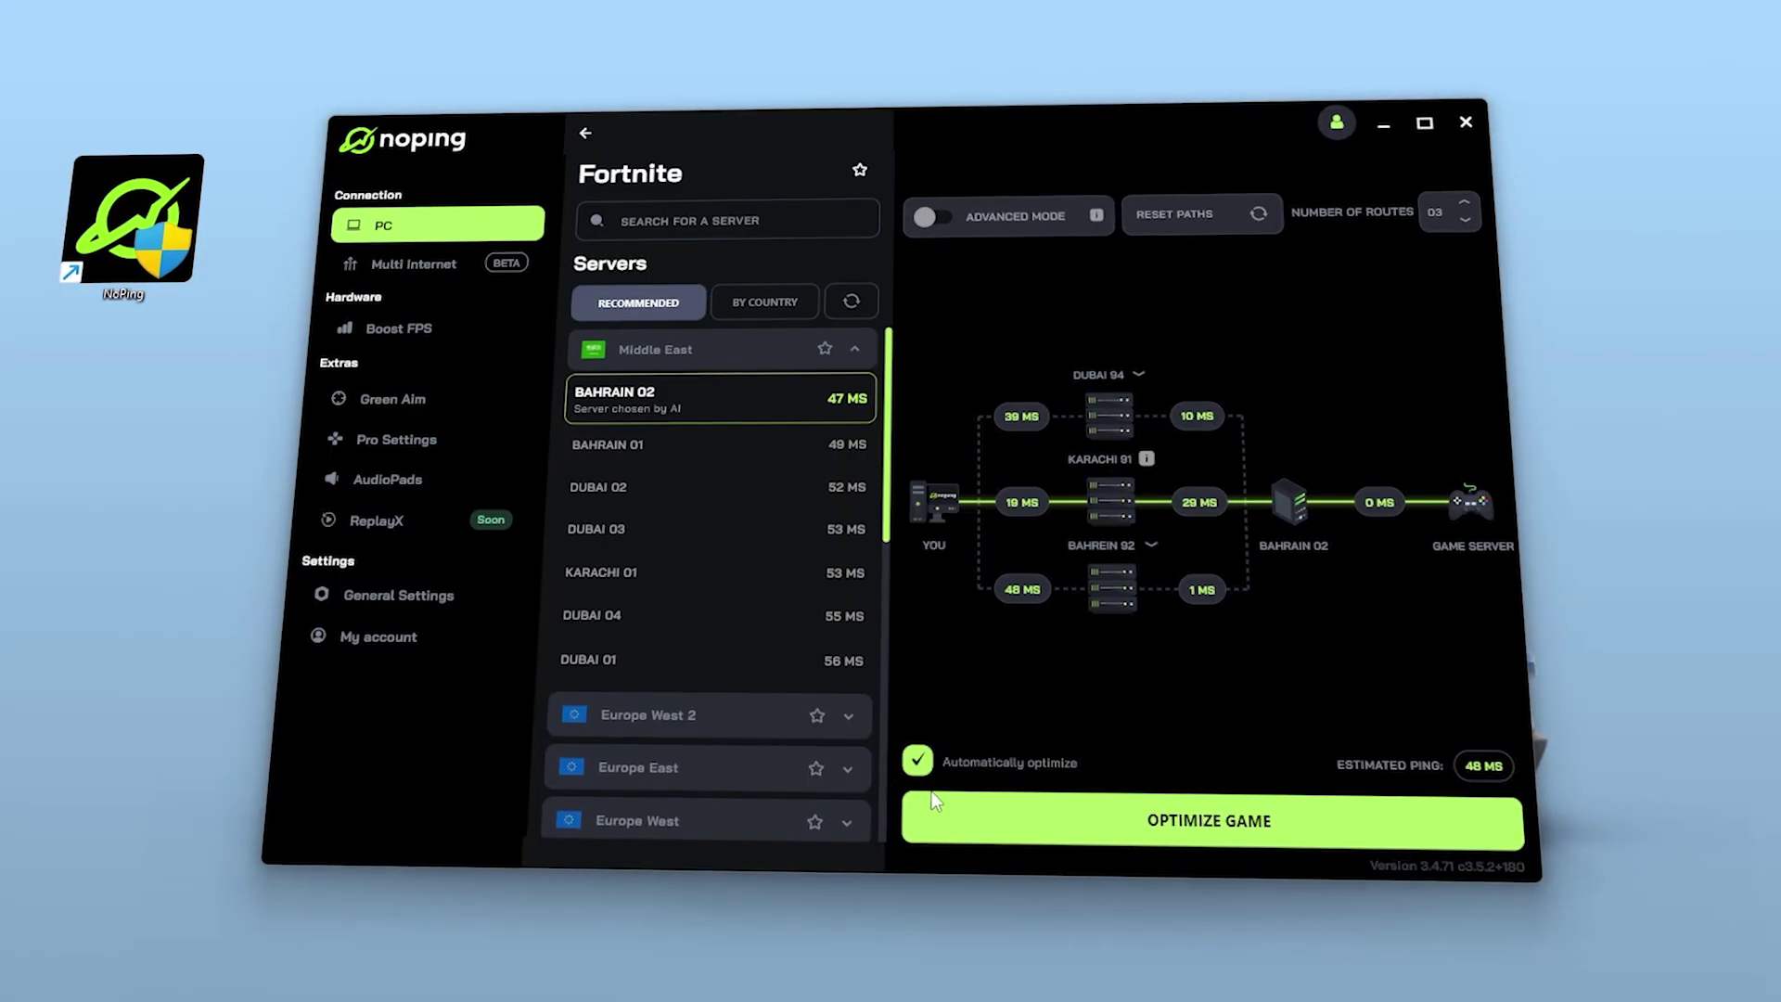
# Launch optimization of Fortnite on the Bahrain 02 server
pyautogui.click(1253, 849)
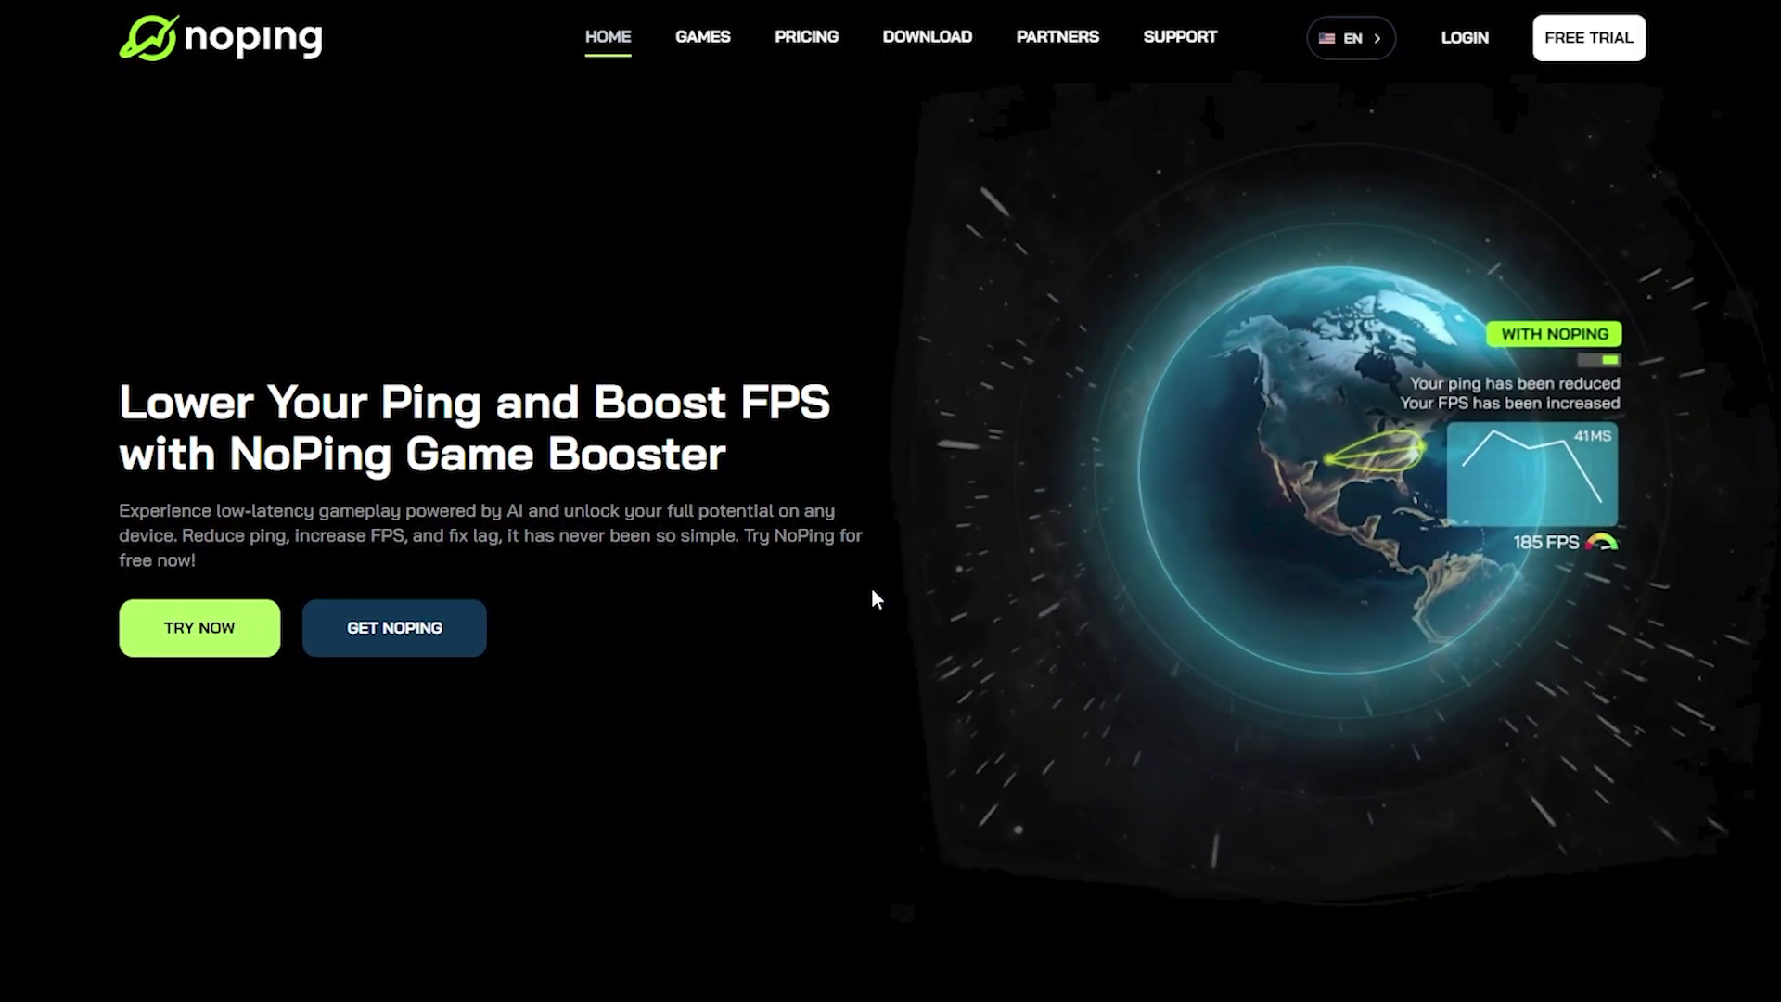
pyautogui.scroll(-2, 871, 587)
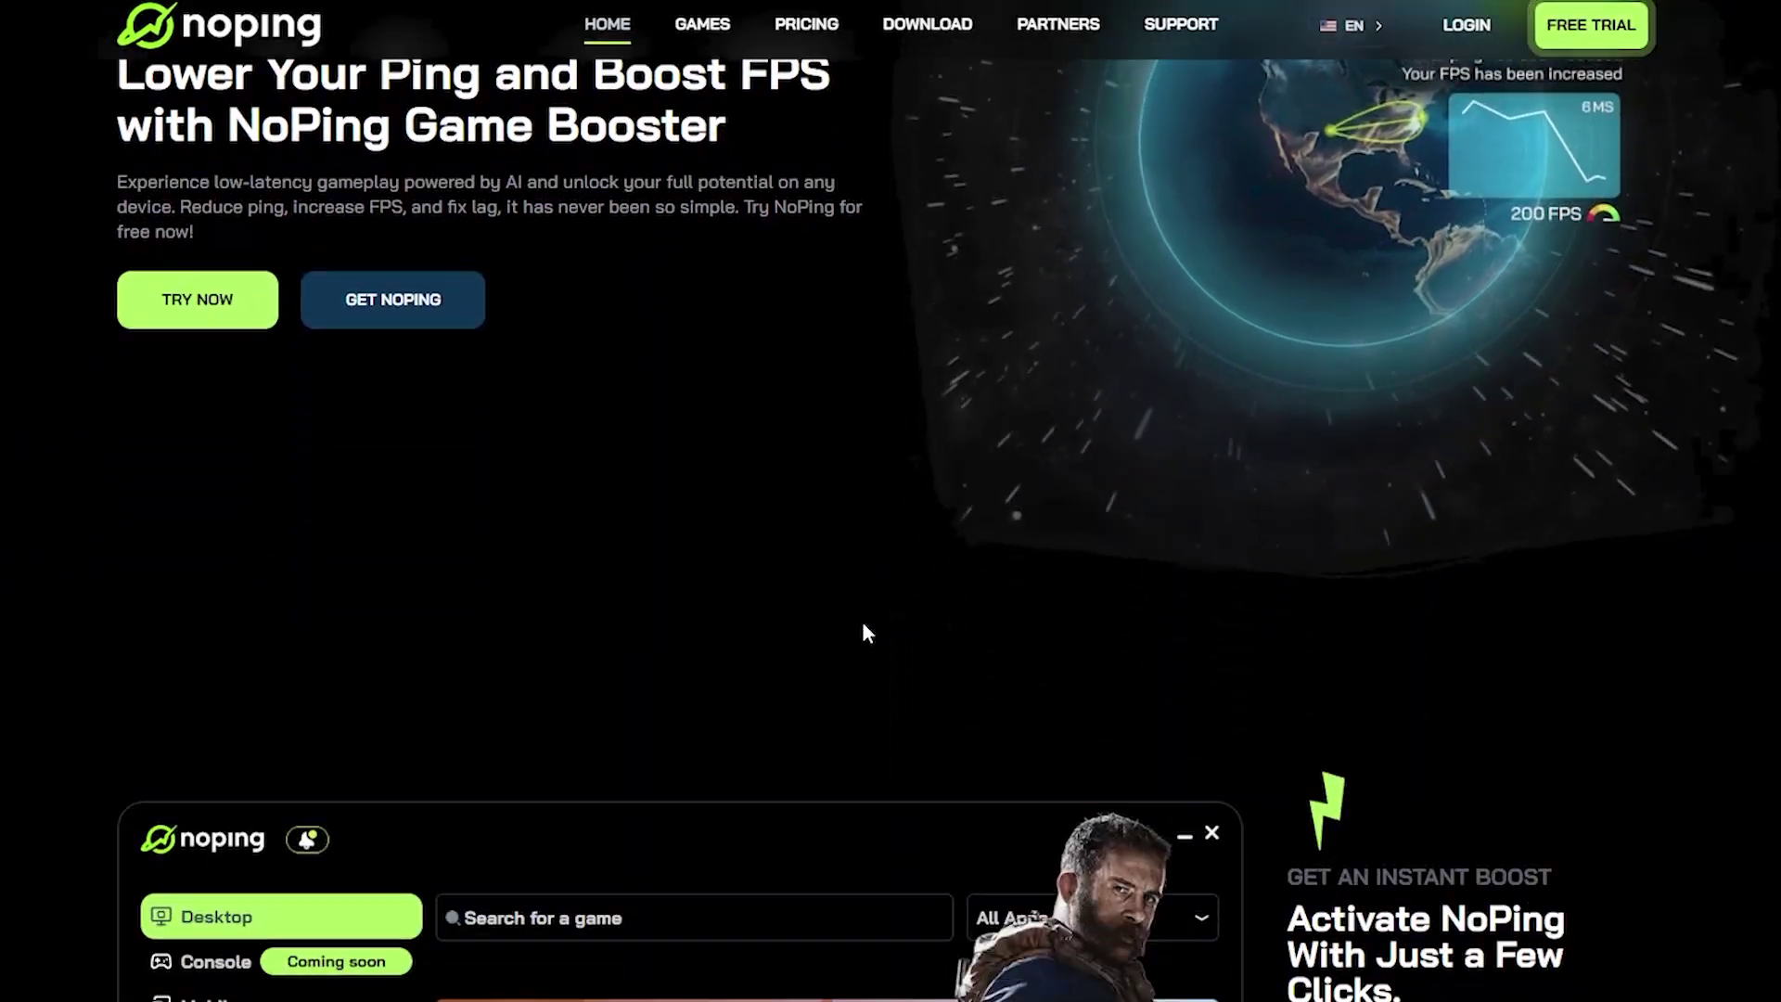
pyautogui.scroll(-2, 861, 620)
pyautogui.scroll(-2, 861, 621)
pyautogui.scroll(-2, 862, 624)
pyautogui.scroll(-2, 862, 625)
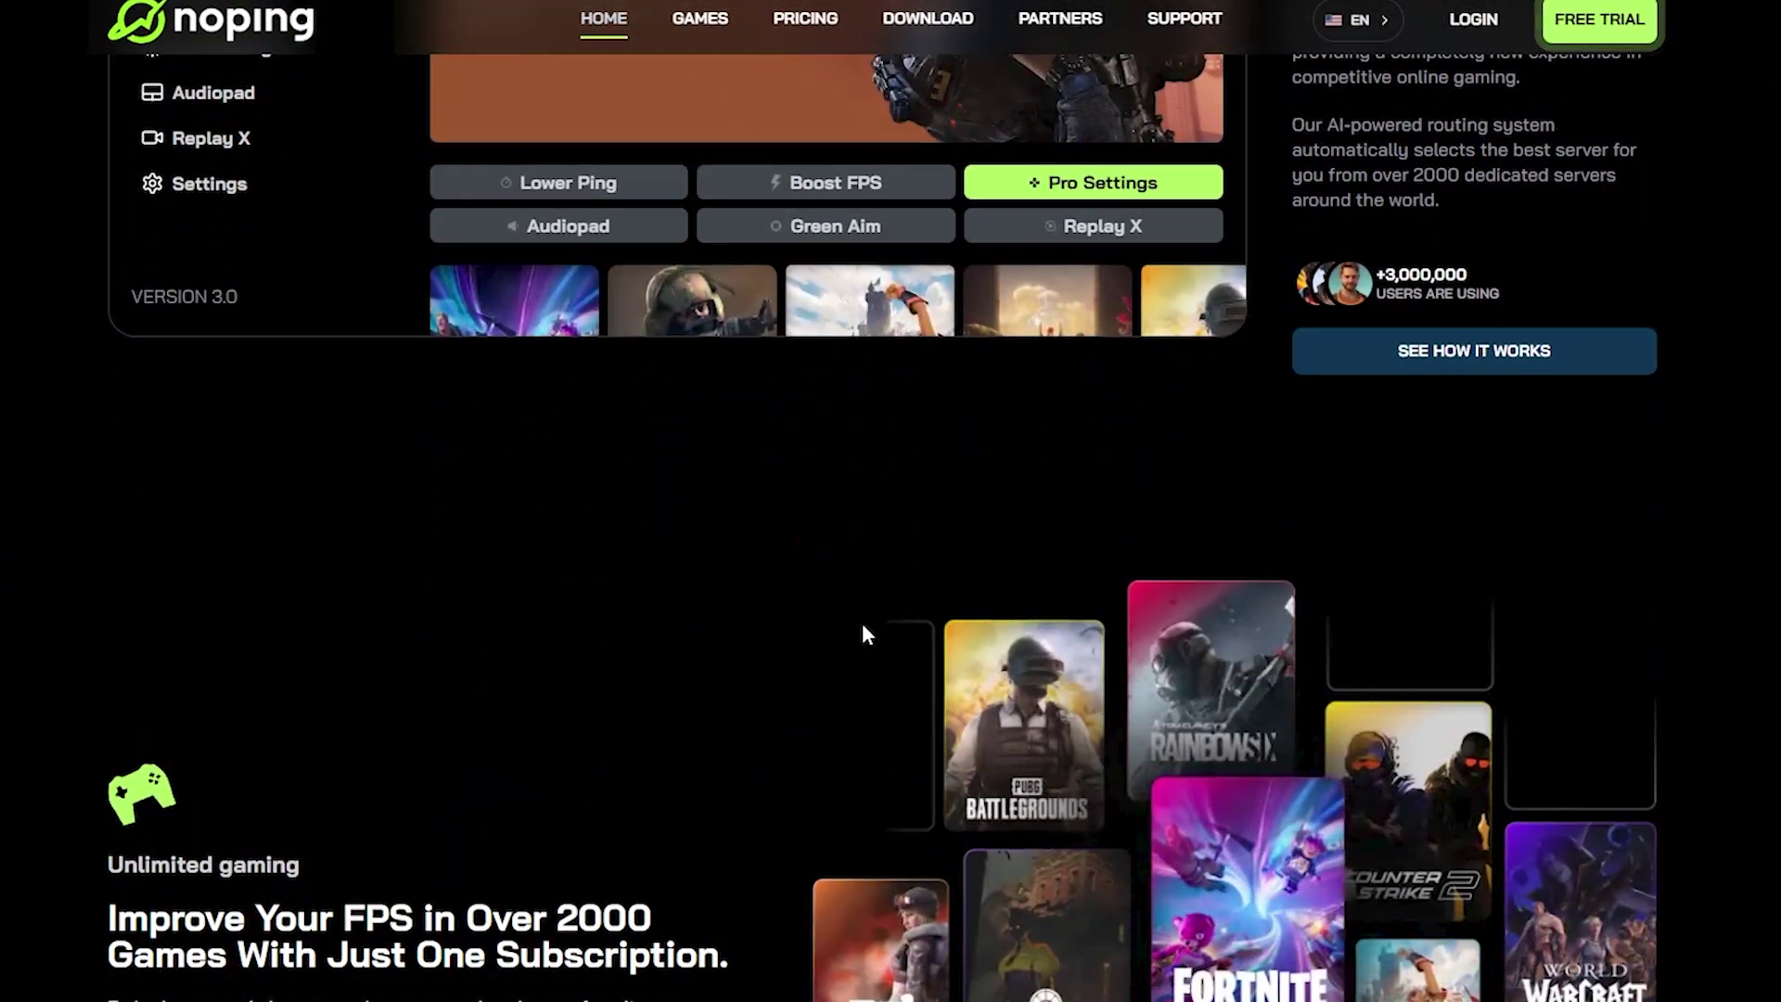
pyautogui.scroll(-2, 861, 623)
pyautogui.scroll(-2, 862, 623)
pyautogui.scroll(3, 862, 625)
pyautogui.scroll(2, 859, 578)
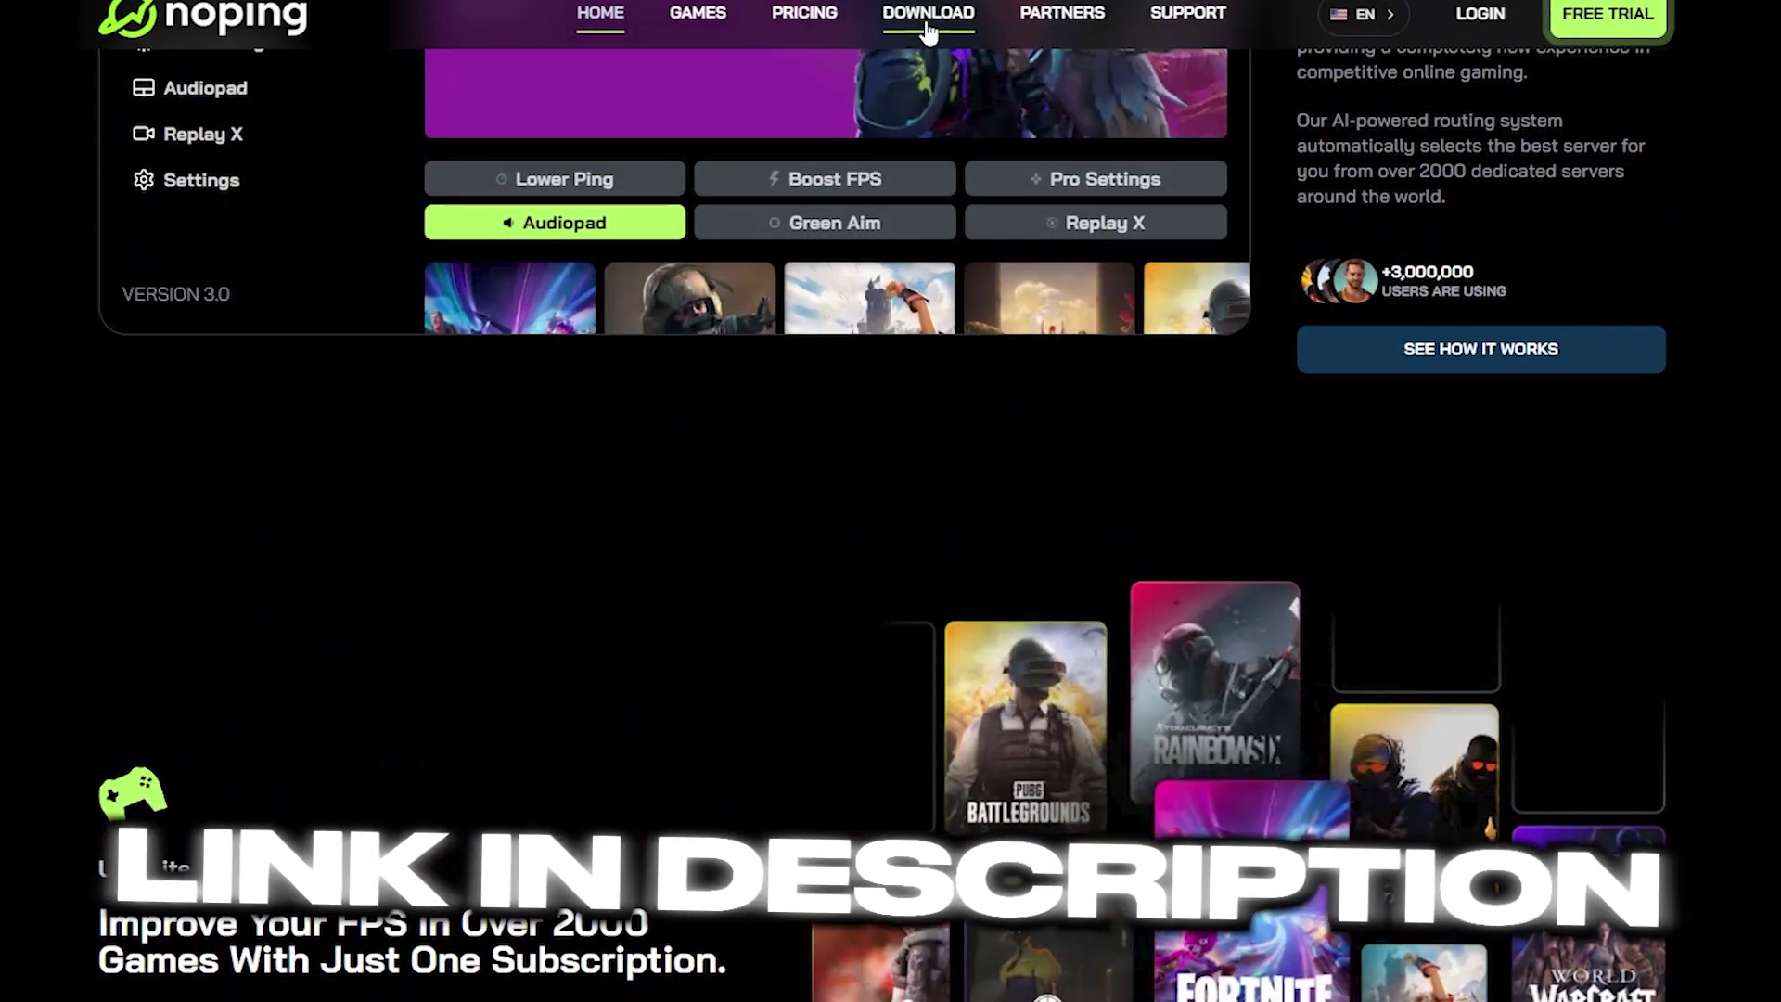
# Go to the NoPing website's Download for Windows page
pyautogui.click(934, 21)
pyautogui.scroll(-2, 839, 403)
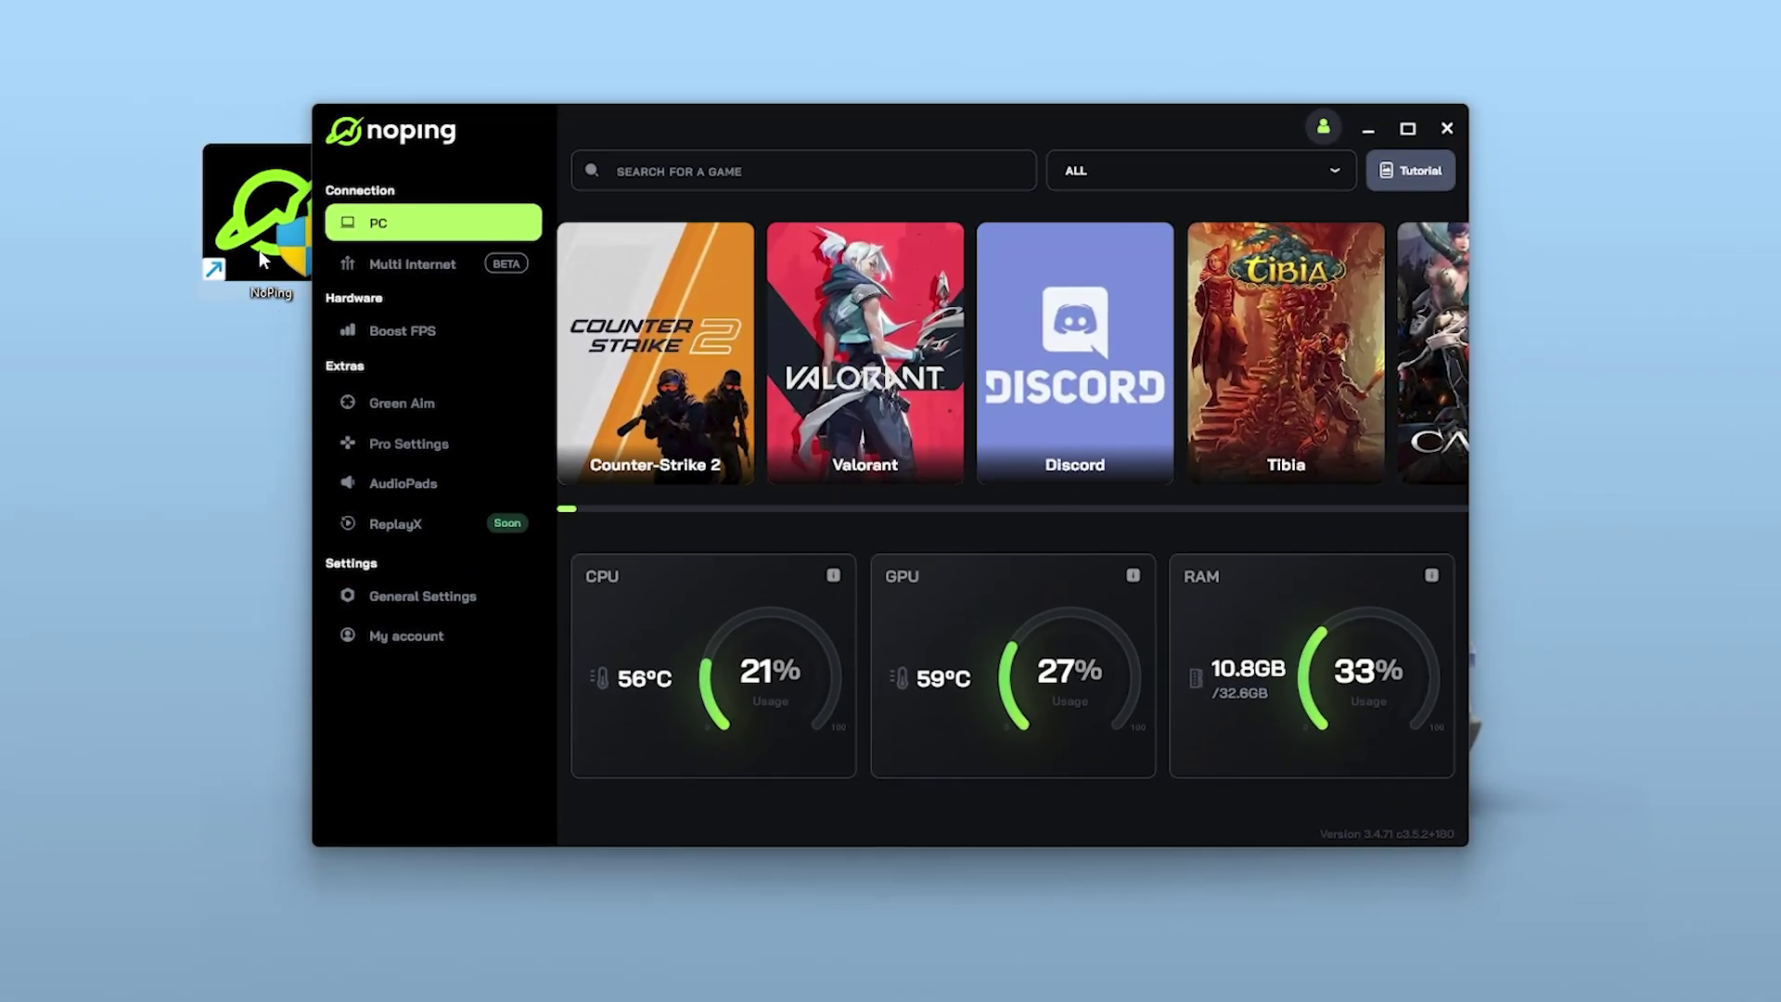
# Browse the game carousel and search the game library for 'fortnite'
pyautogui.moveTo(252, 222)
pyautogui.mouseDown()
pyautogui.moveTo(178, 257)
pyautogui.moveTo(74, 230)
pyautogui.mouseUp()
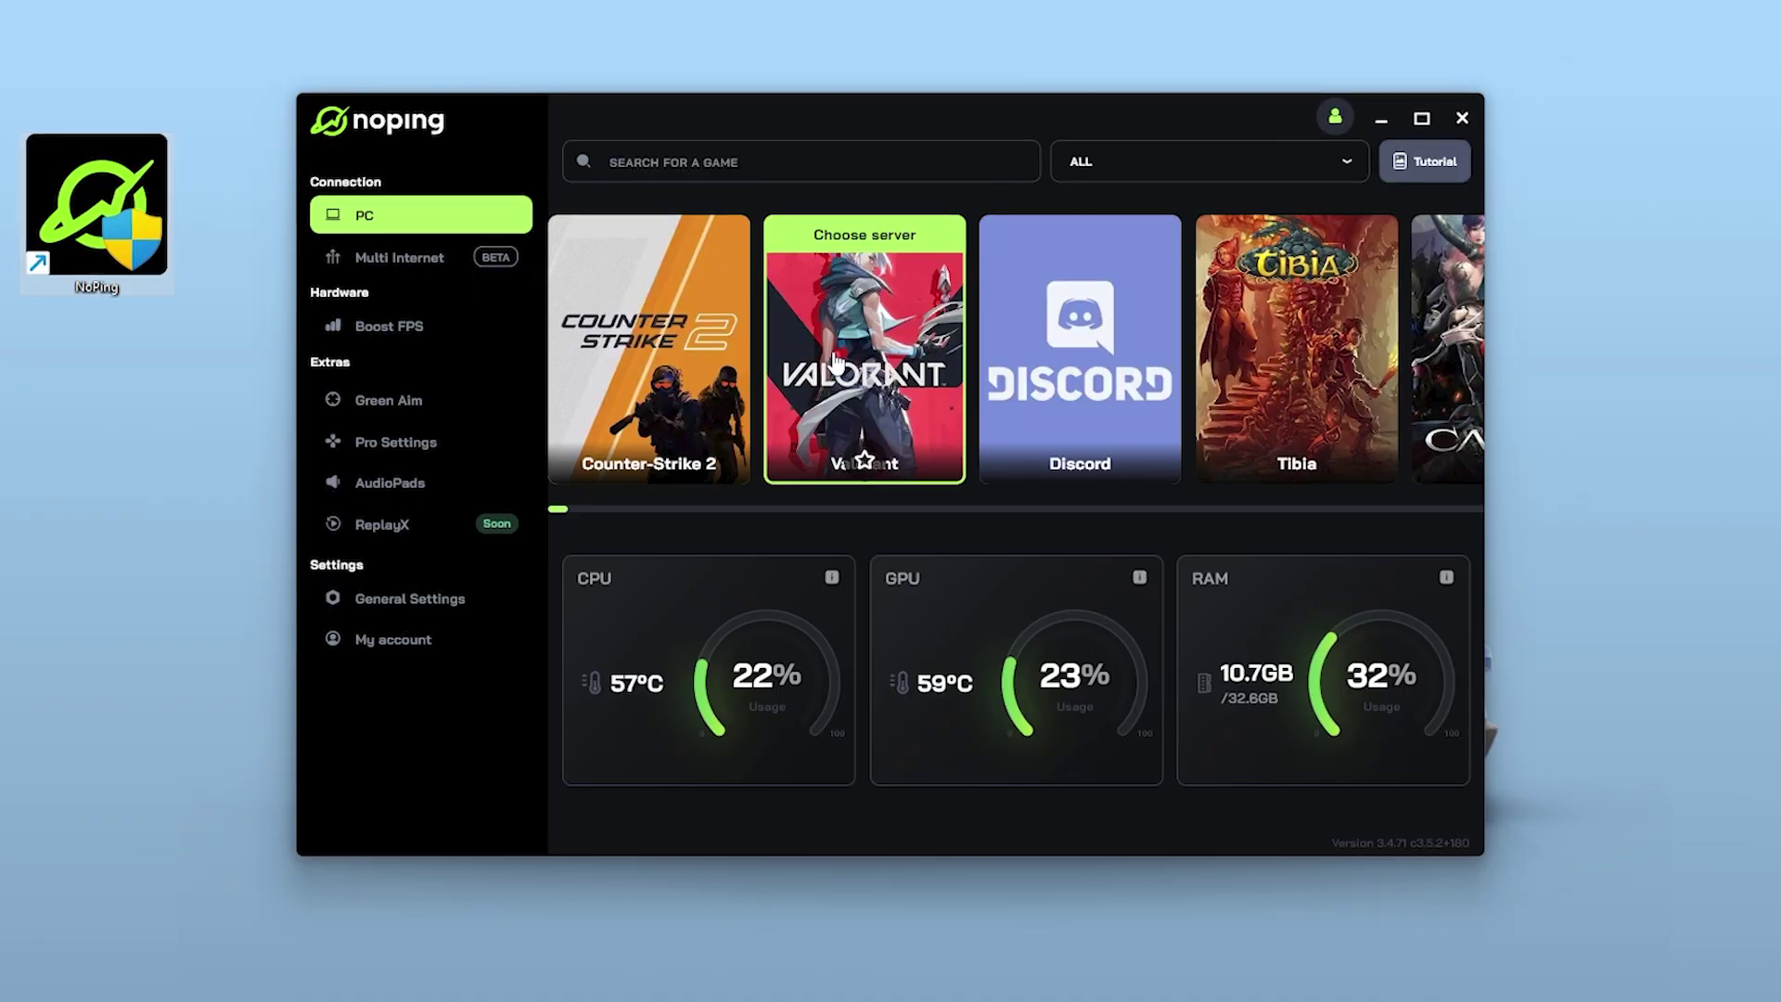
pyautogui.moveTo(557, 511); pyautogui.dragTo(552, 514)
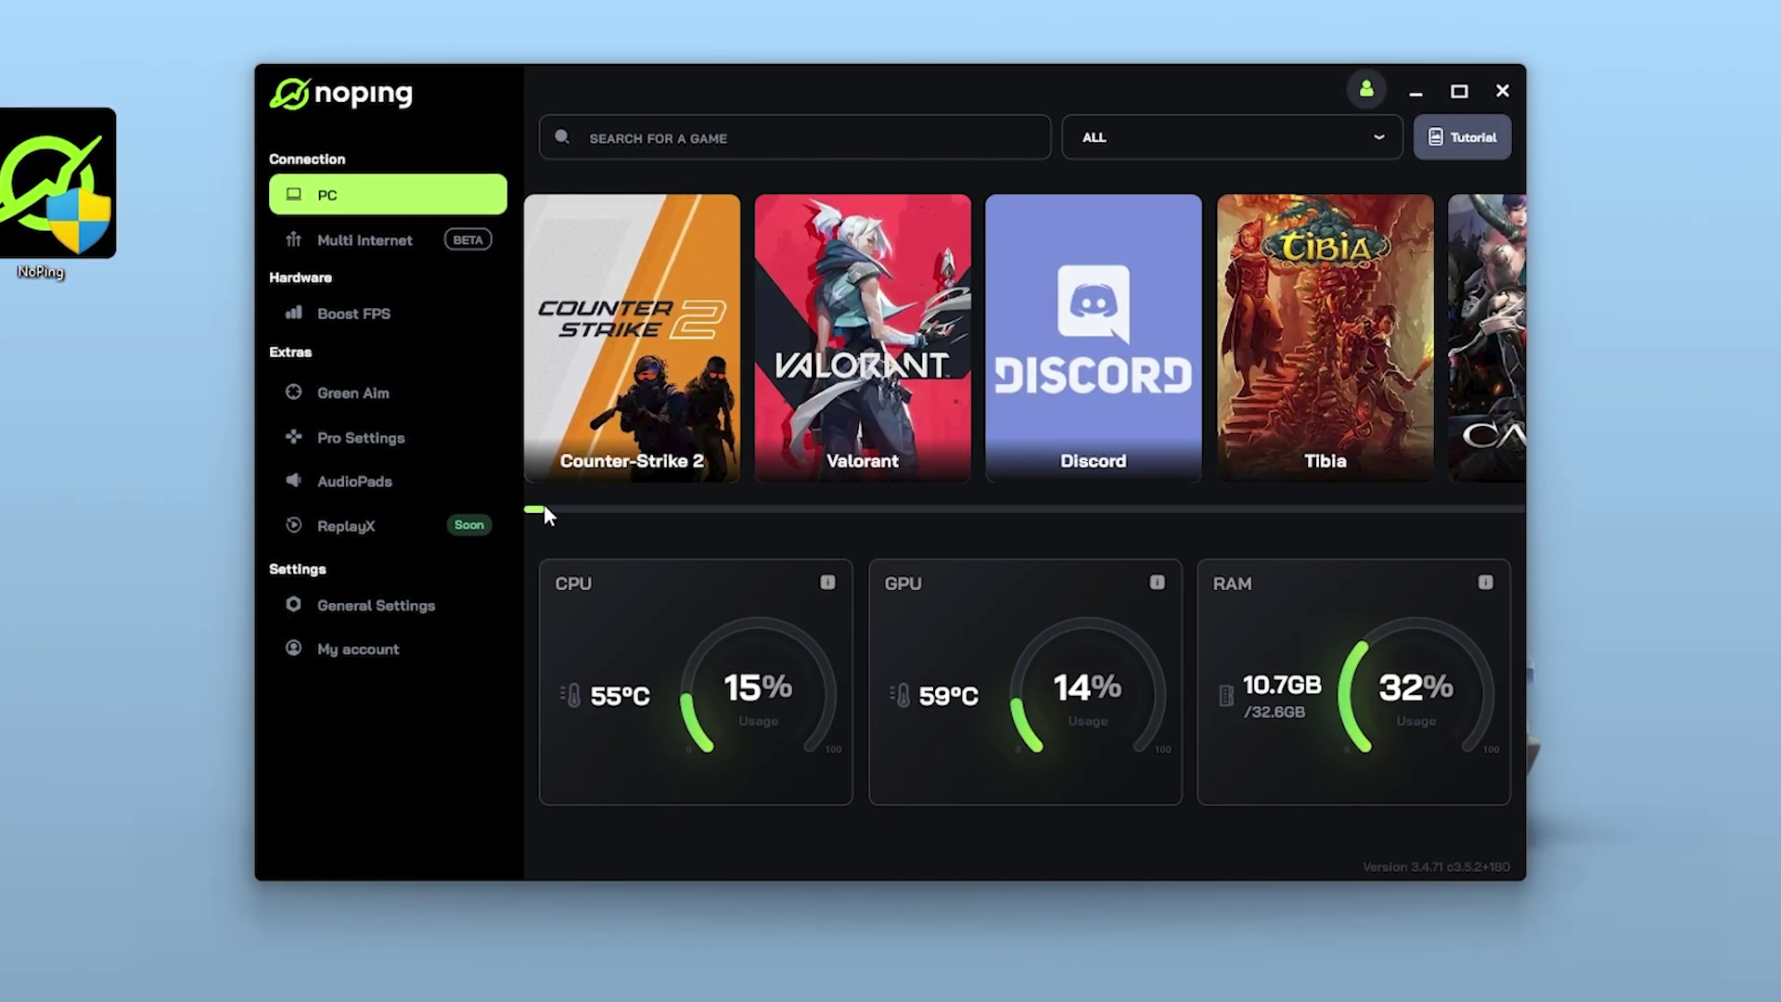
pyautogui.moveTo(545, 510); pyautogui.dragTo(570, 510)
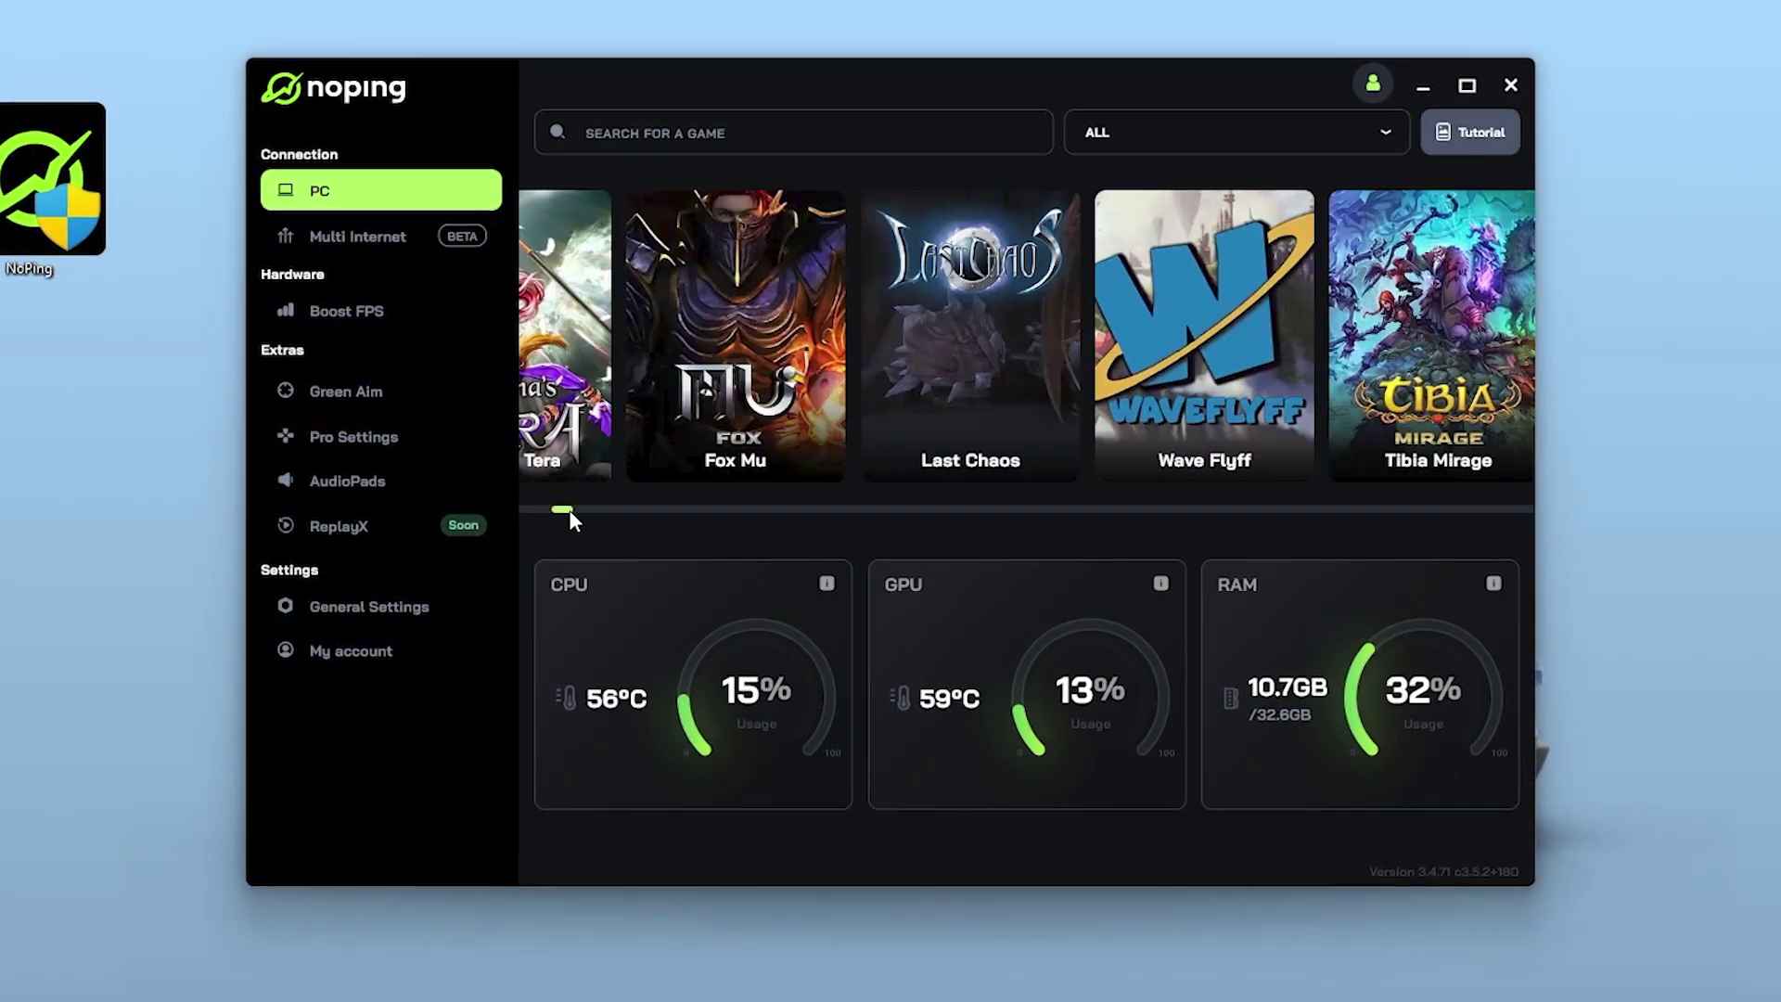
pyautogui.click(667, 129)
pyautogui.write('fortnit')
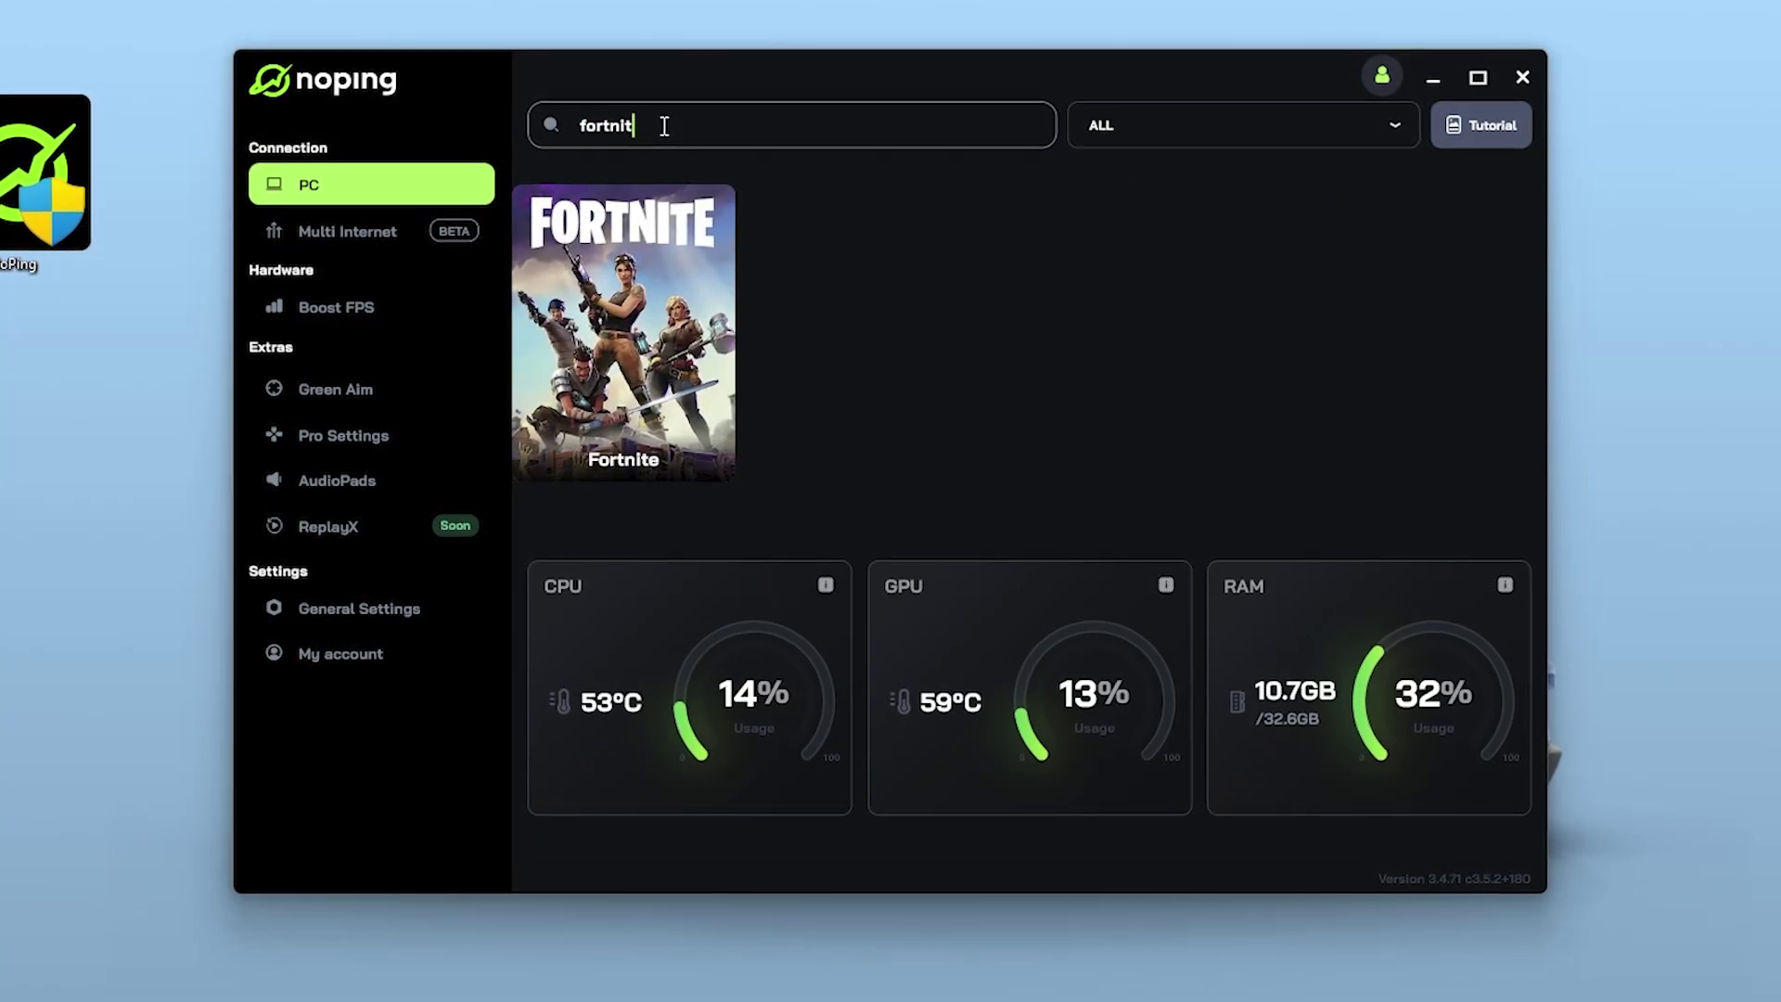
pyautogui.write('e')
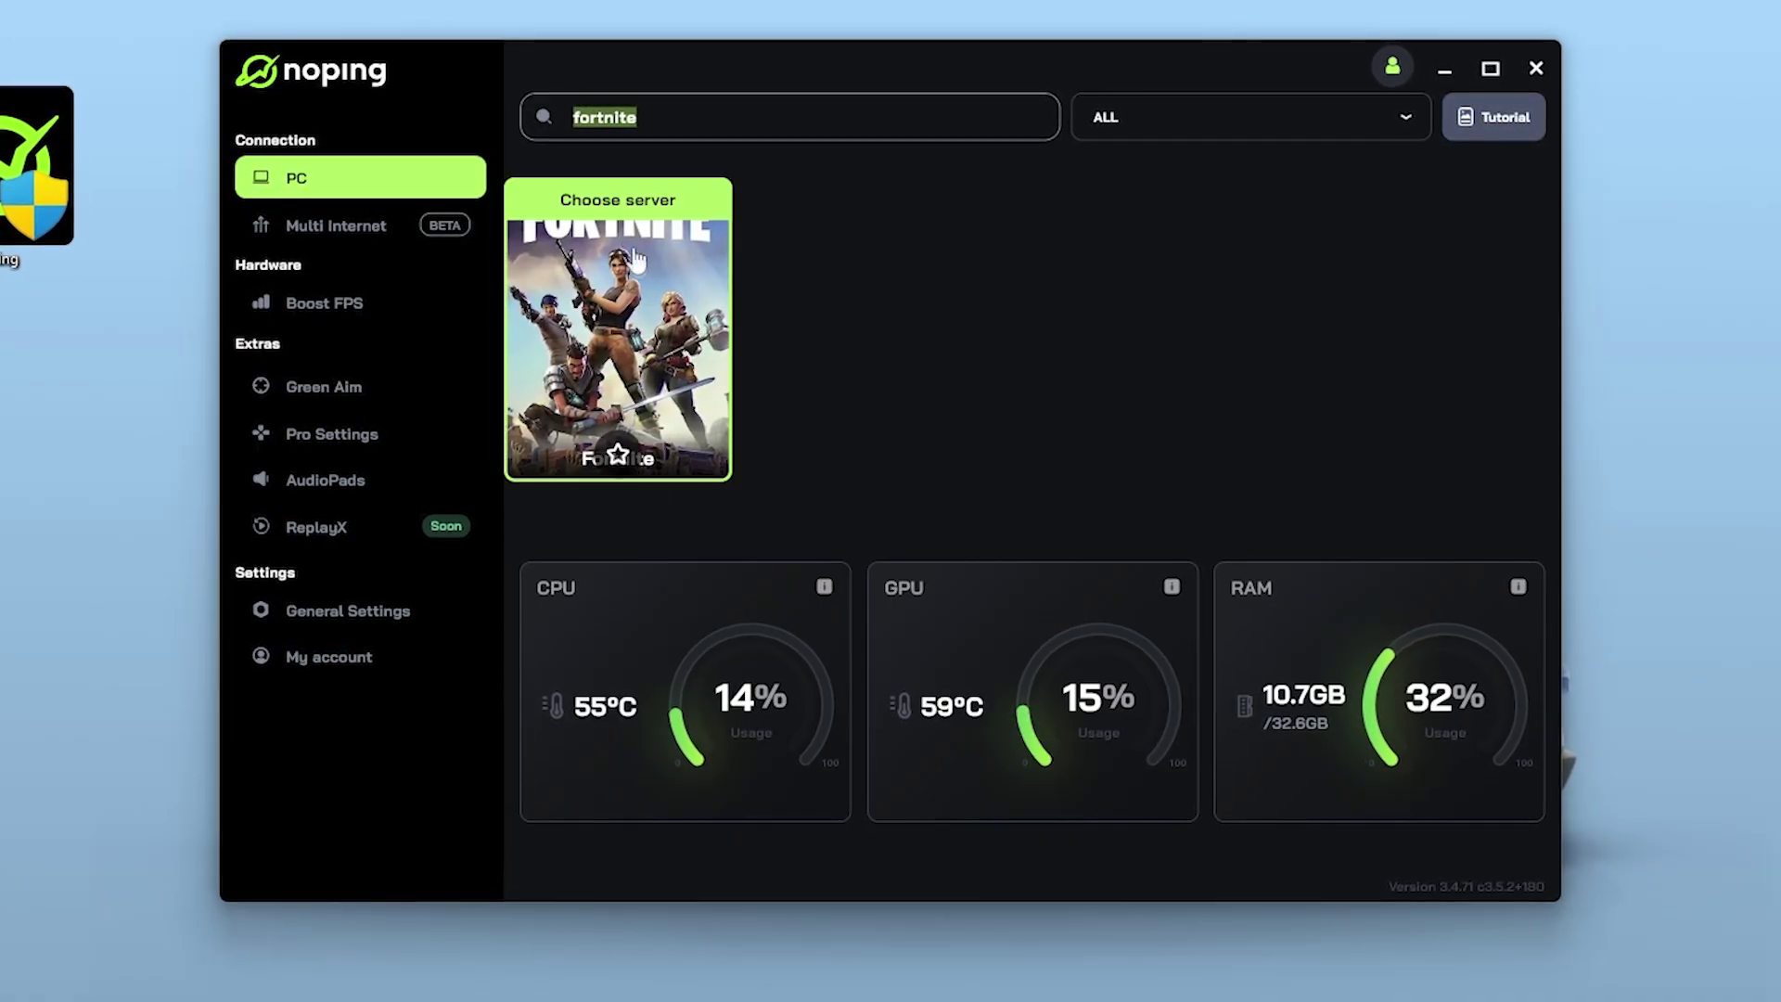
pyautogui.click(628, 356)
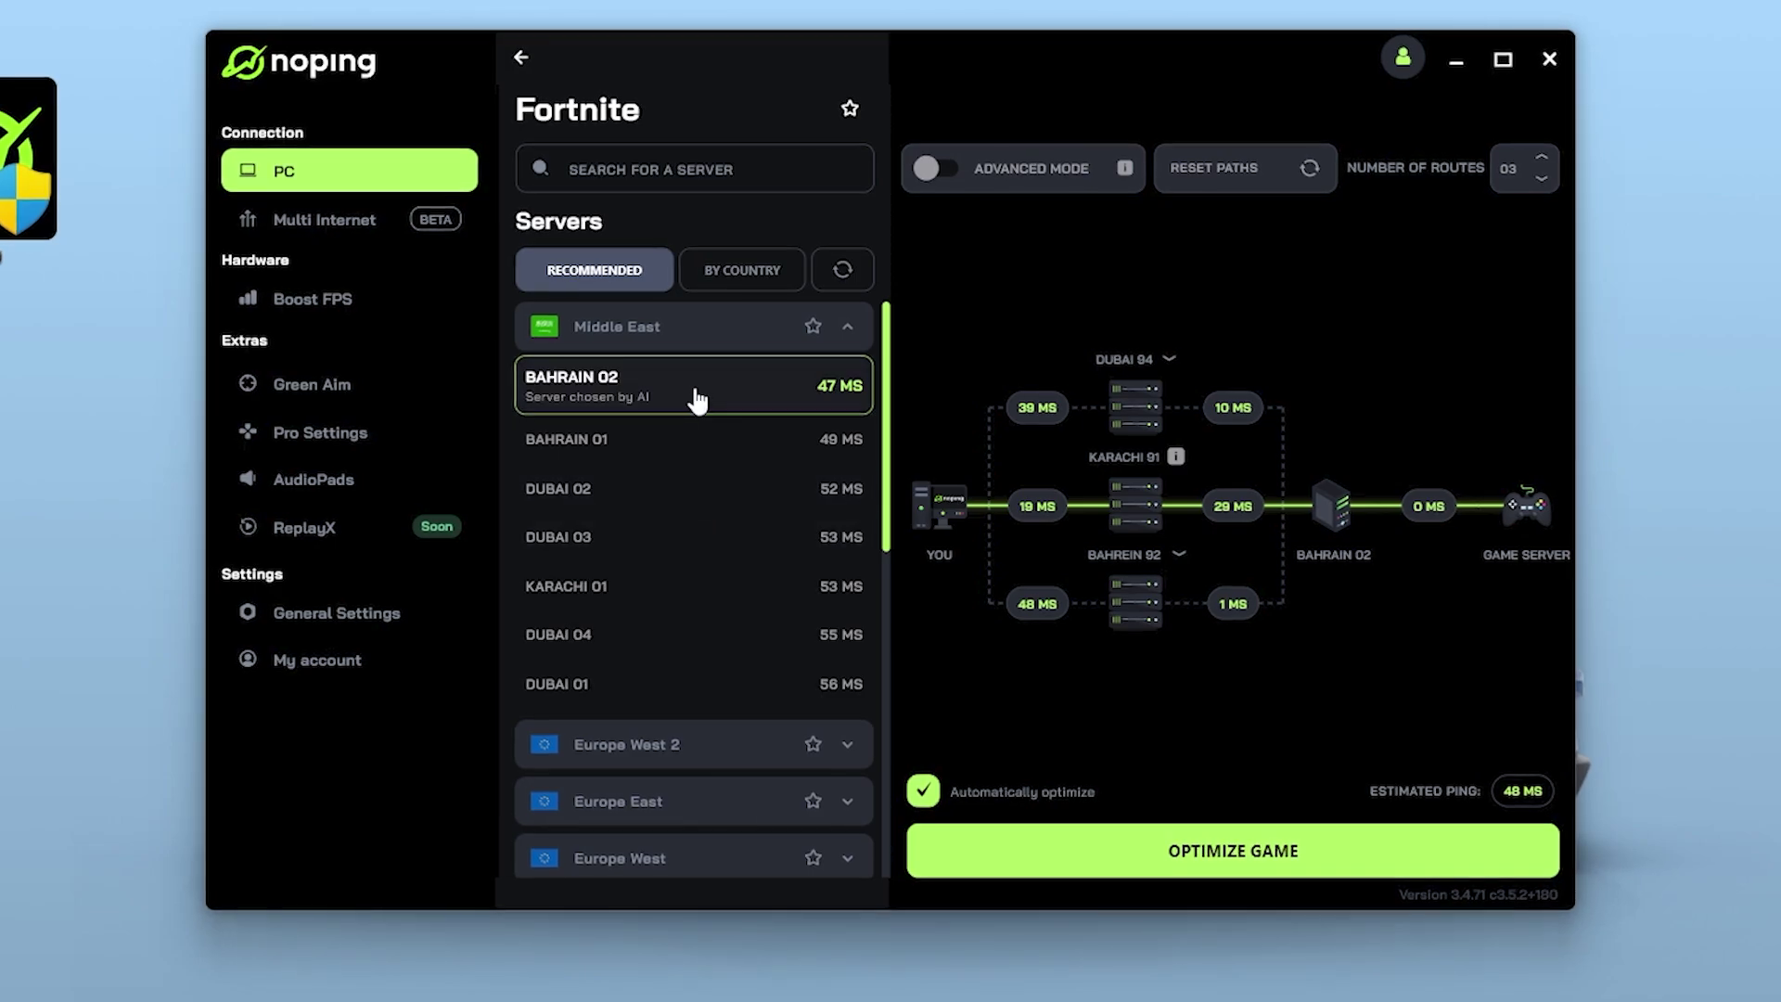
pyautogui.scroll(-3, 668, 398)
pyautogui.scroll(3, 668, 399)
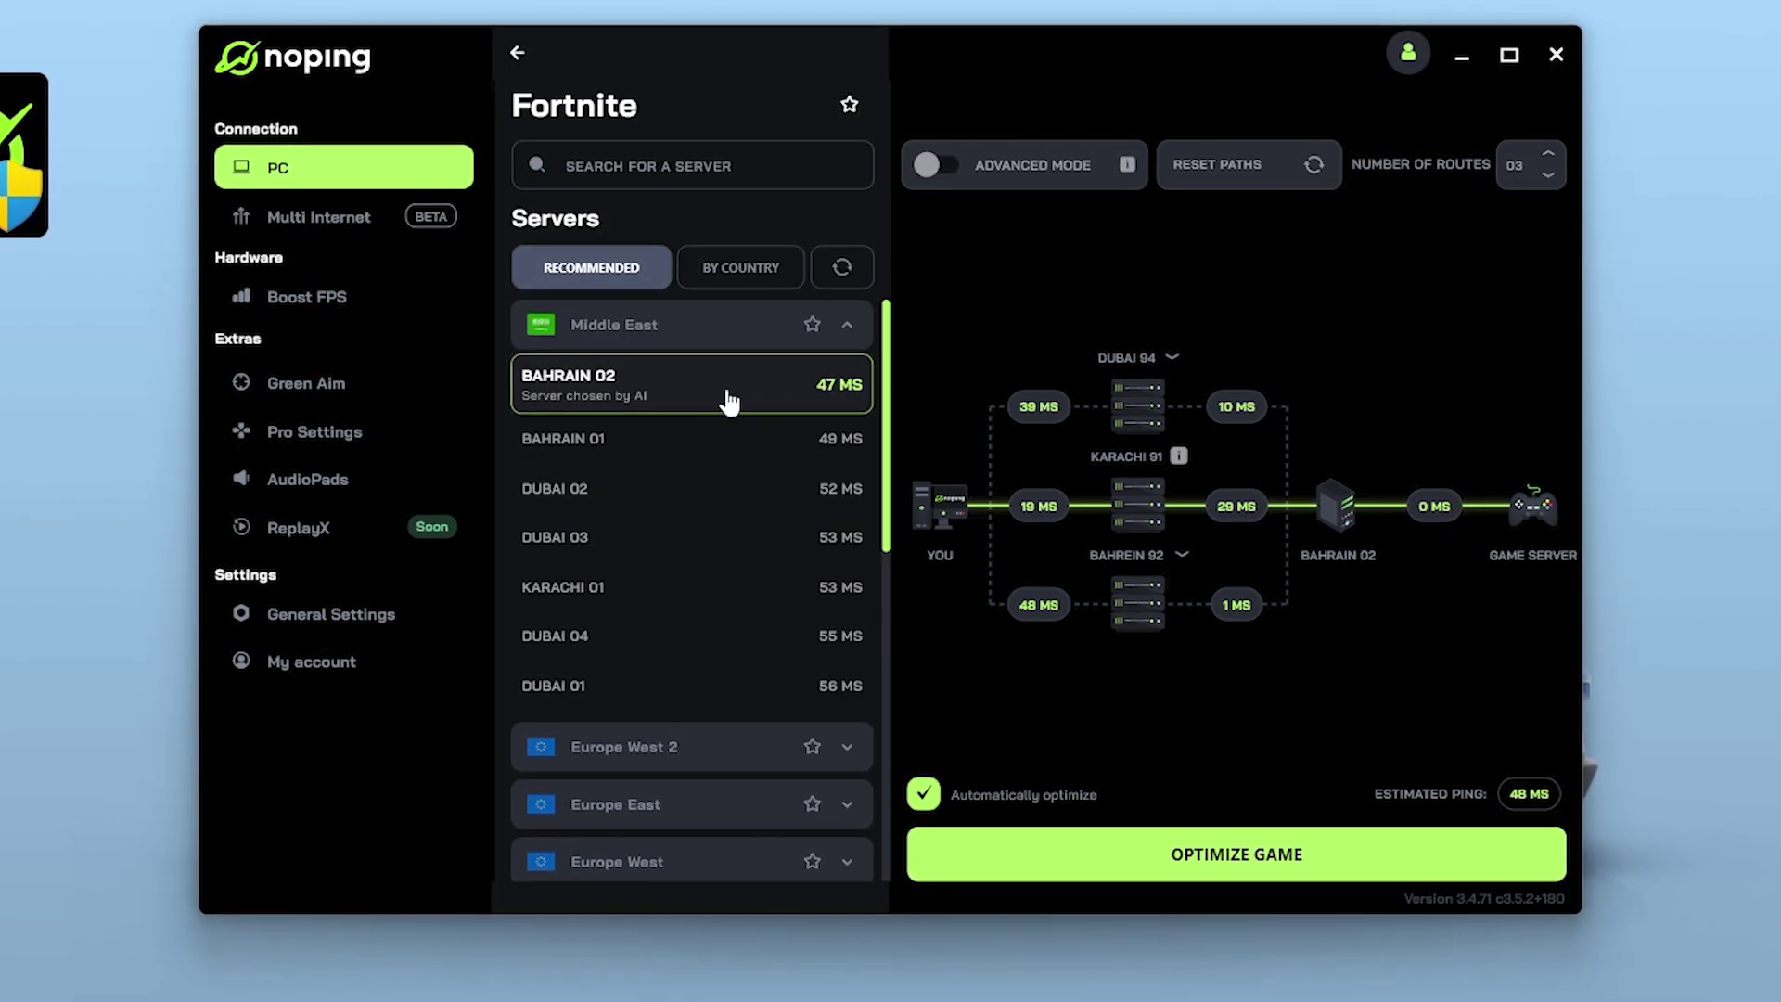
pyautogui.click(661, 394)
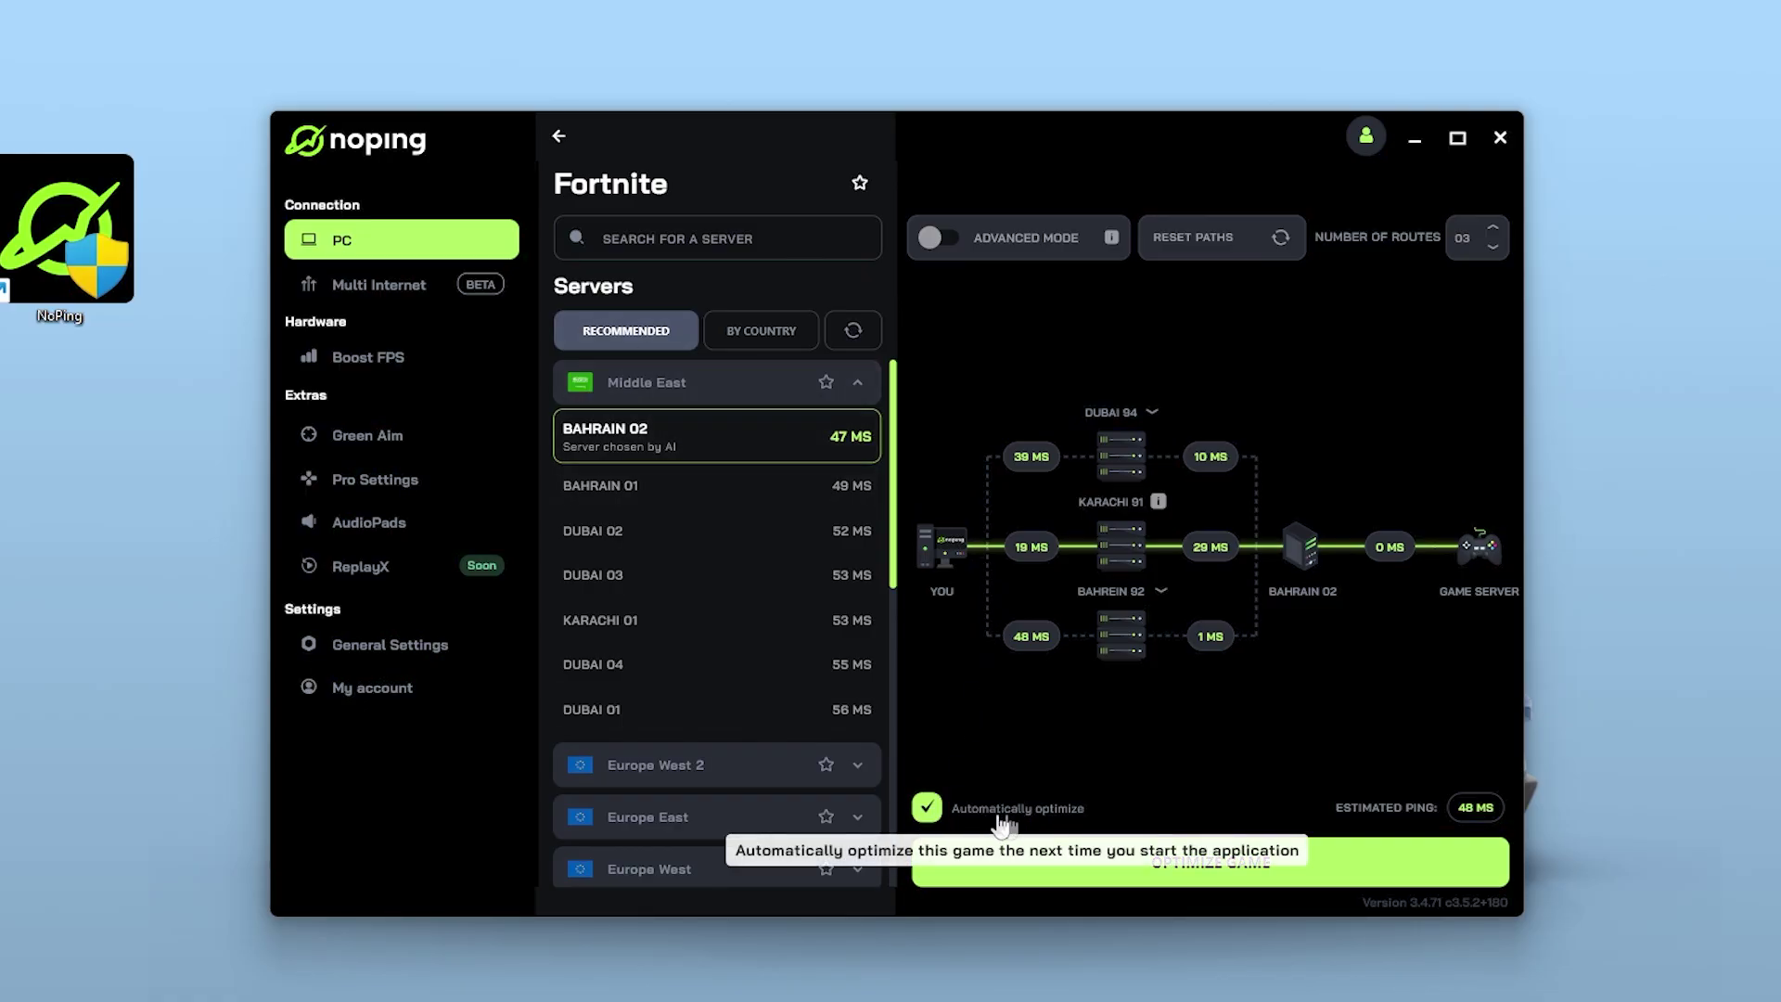
pyautogui.click(1218, 870)
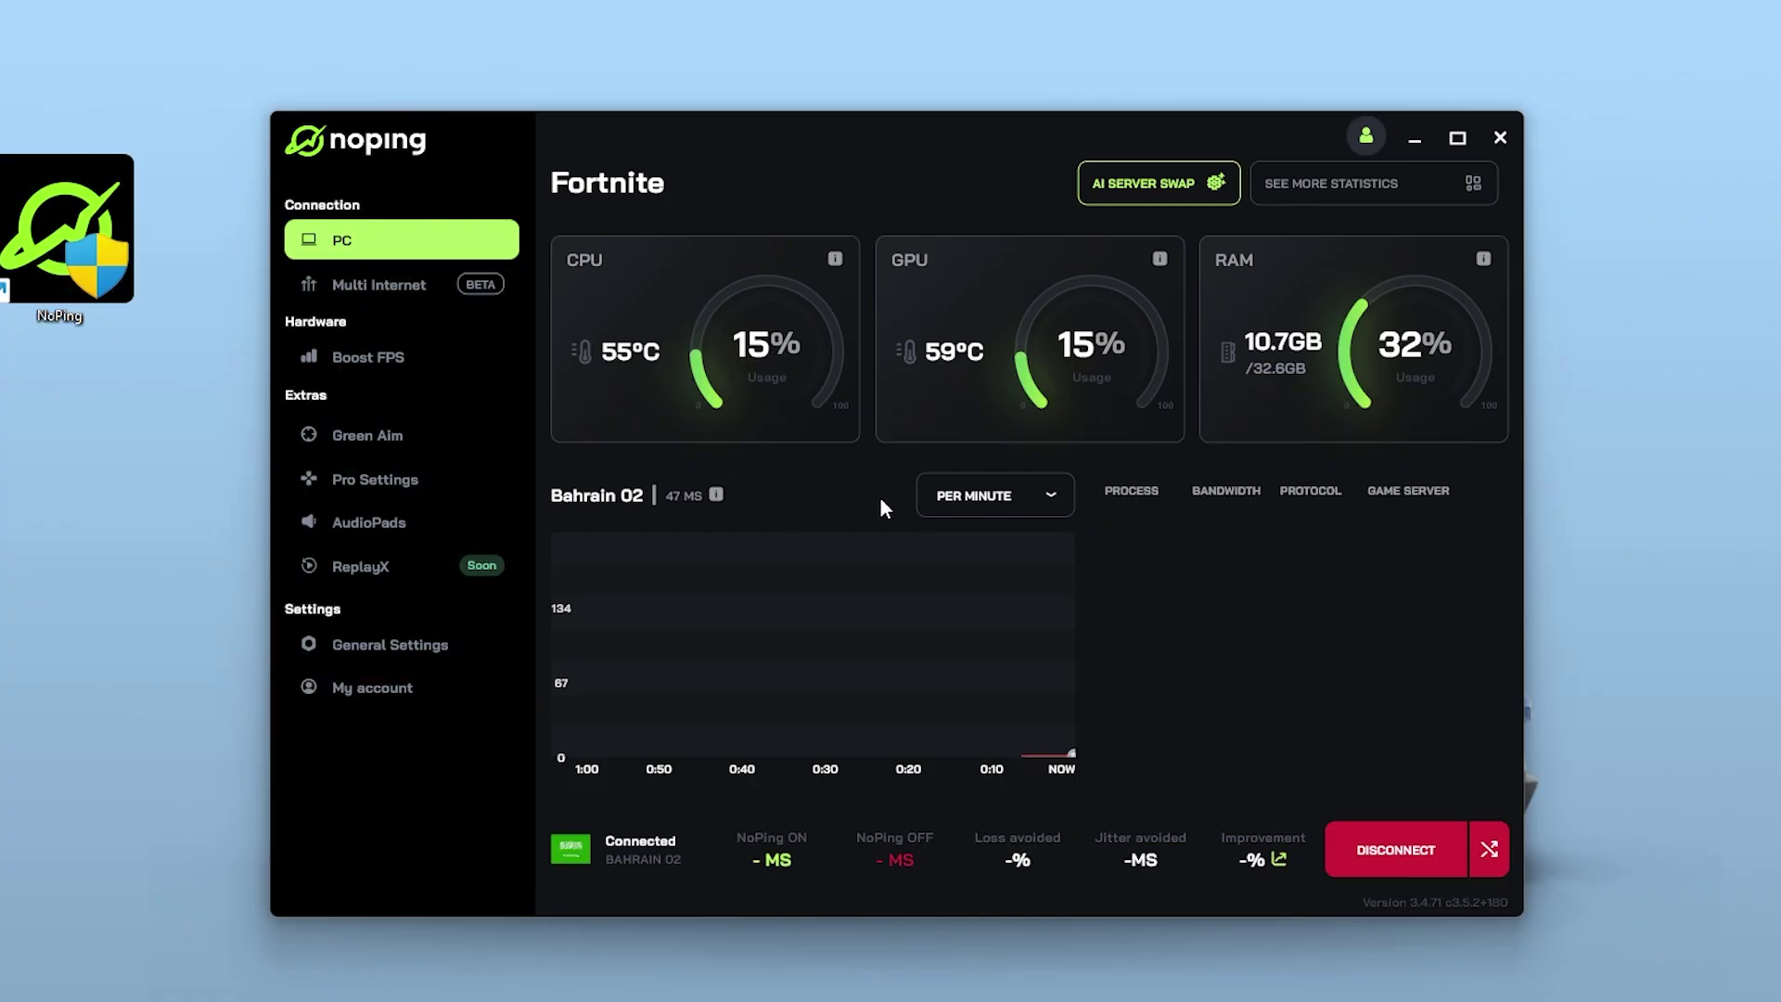
# Open the Boost FPS optimization list to begin switching off tweaks
pyautogui.click(404, 366)
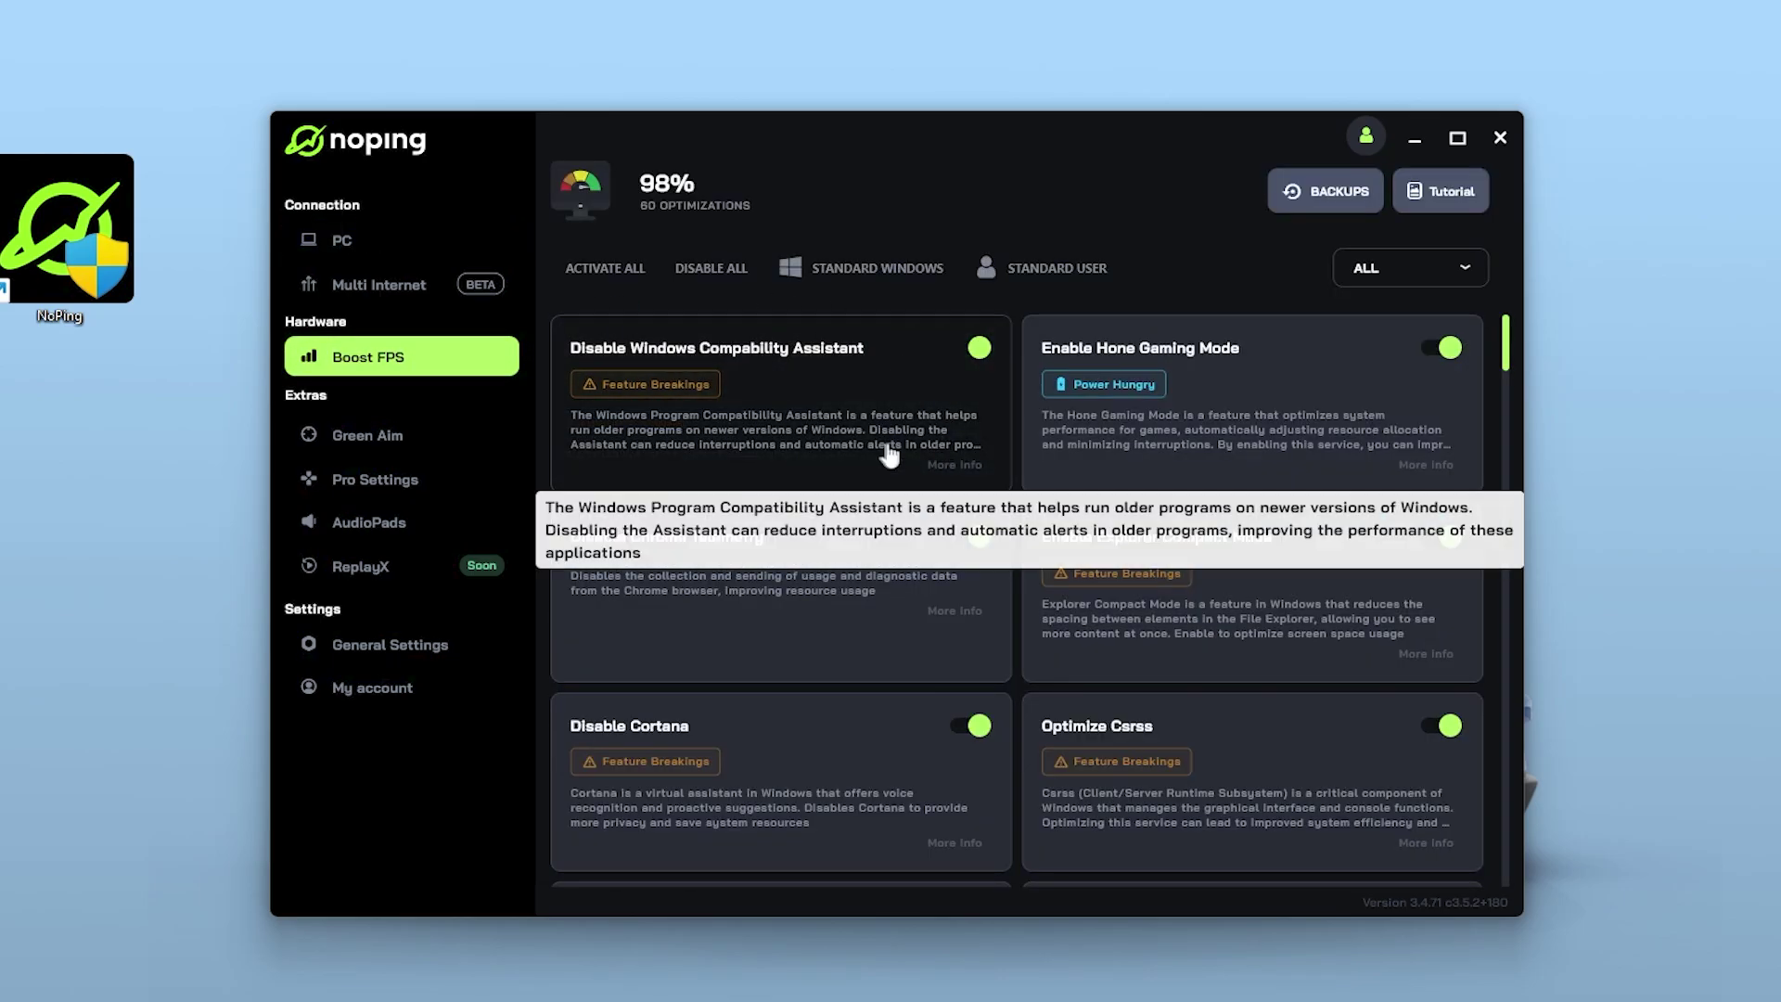
pyautogui.scroll(-2, 907, 485)
pyautogui.scroll(-2, 907, 487)
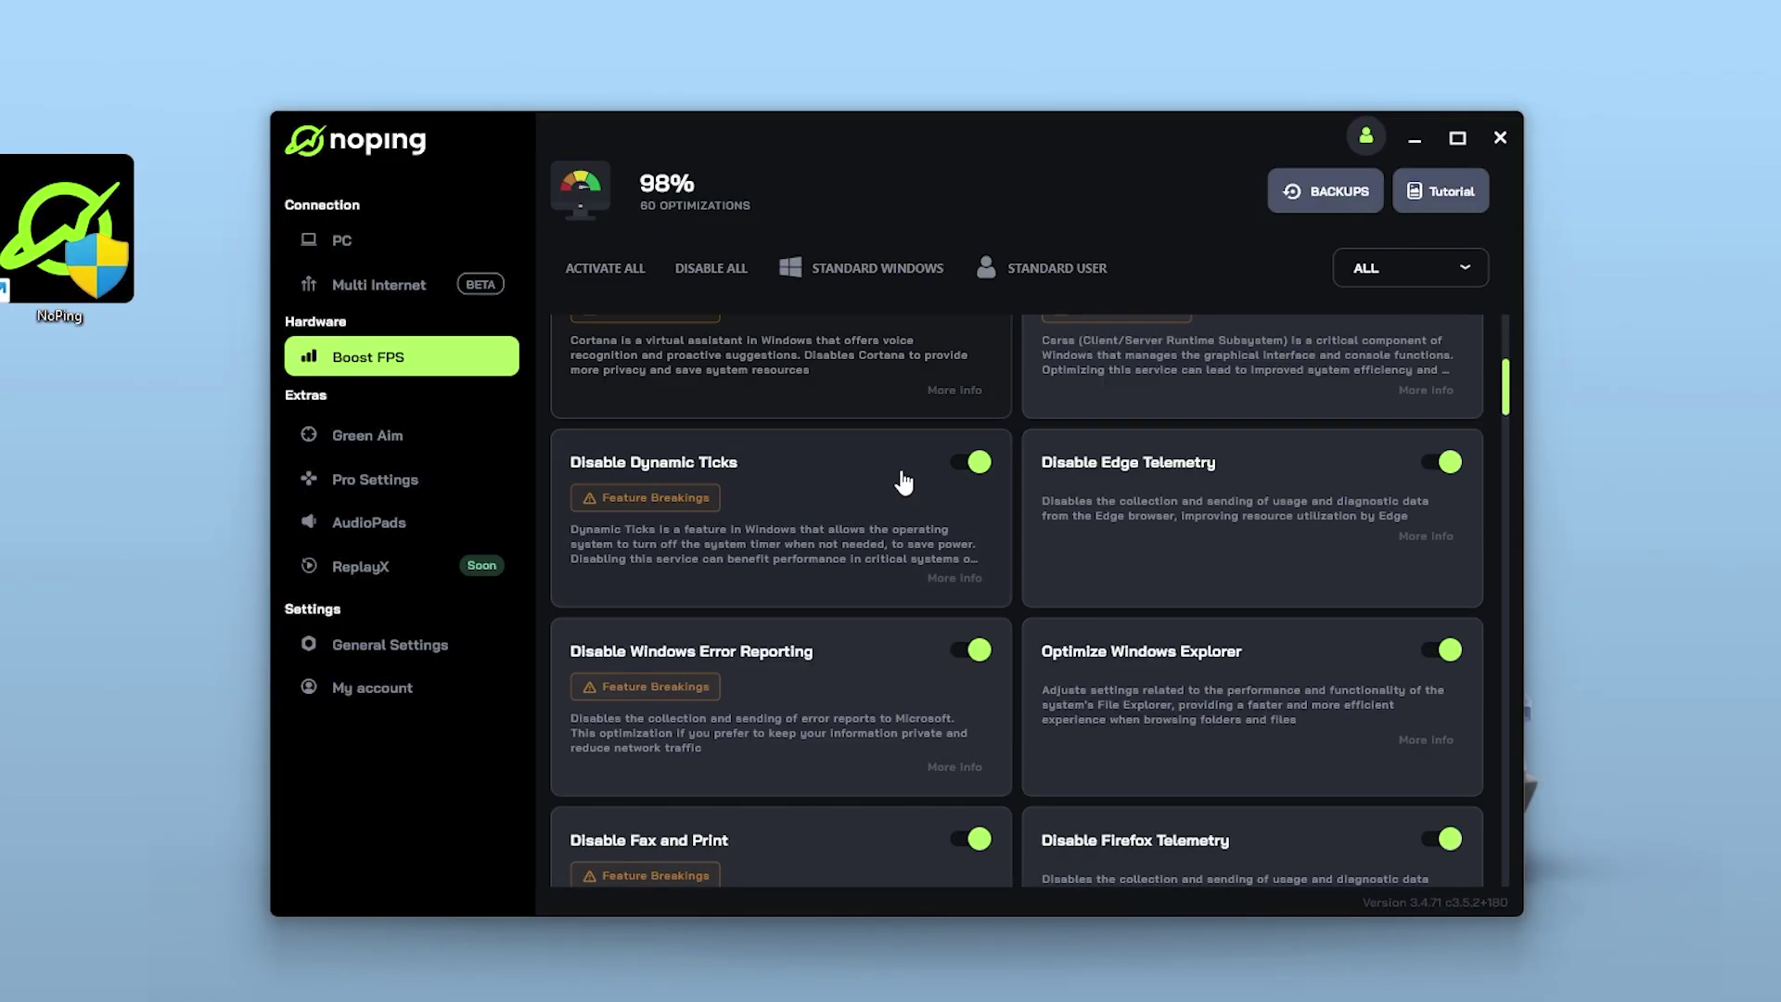
pyautogui.scroll(-2, 906, 484)
pyautogui.scroll(-1, 901, 482)
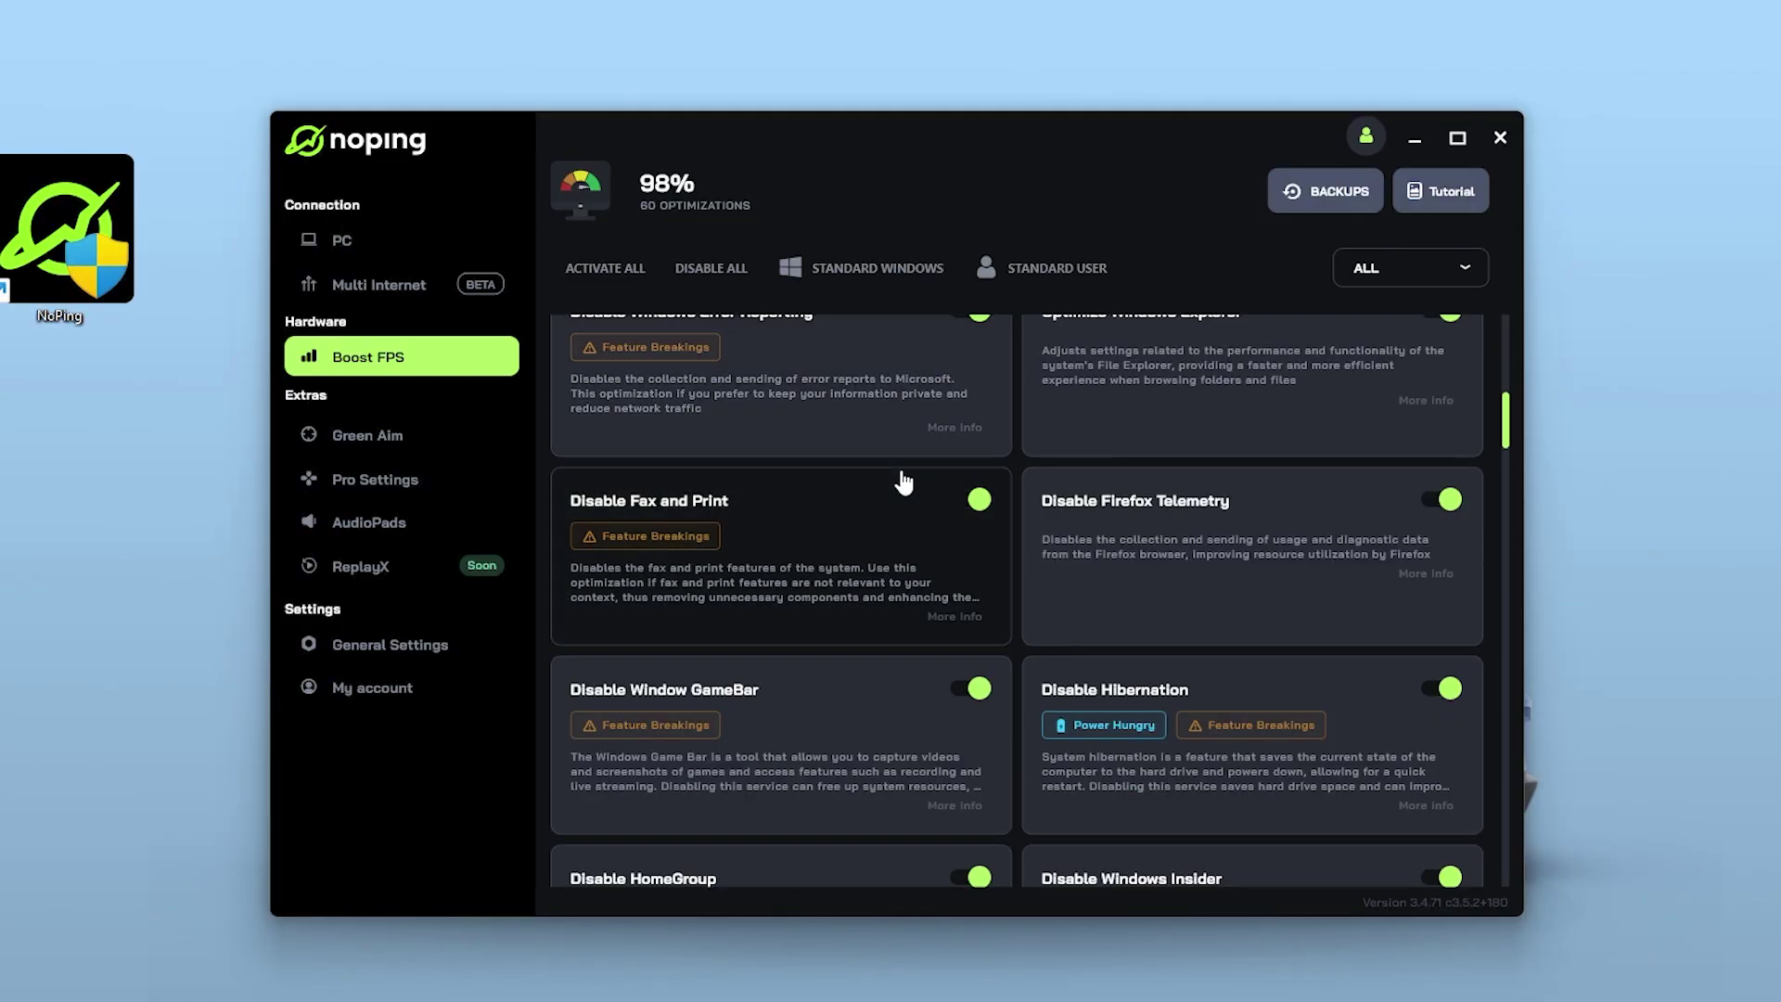
pyautogui.scroll(-3, 901, 482)
pyautogui.scroll(-1, 900, 483)
pyautogui.scroll(-4, 900, 482)
pyautogui.scroll(-10, 901, 482)
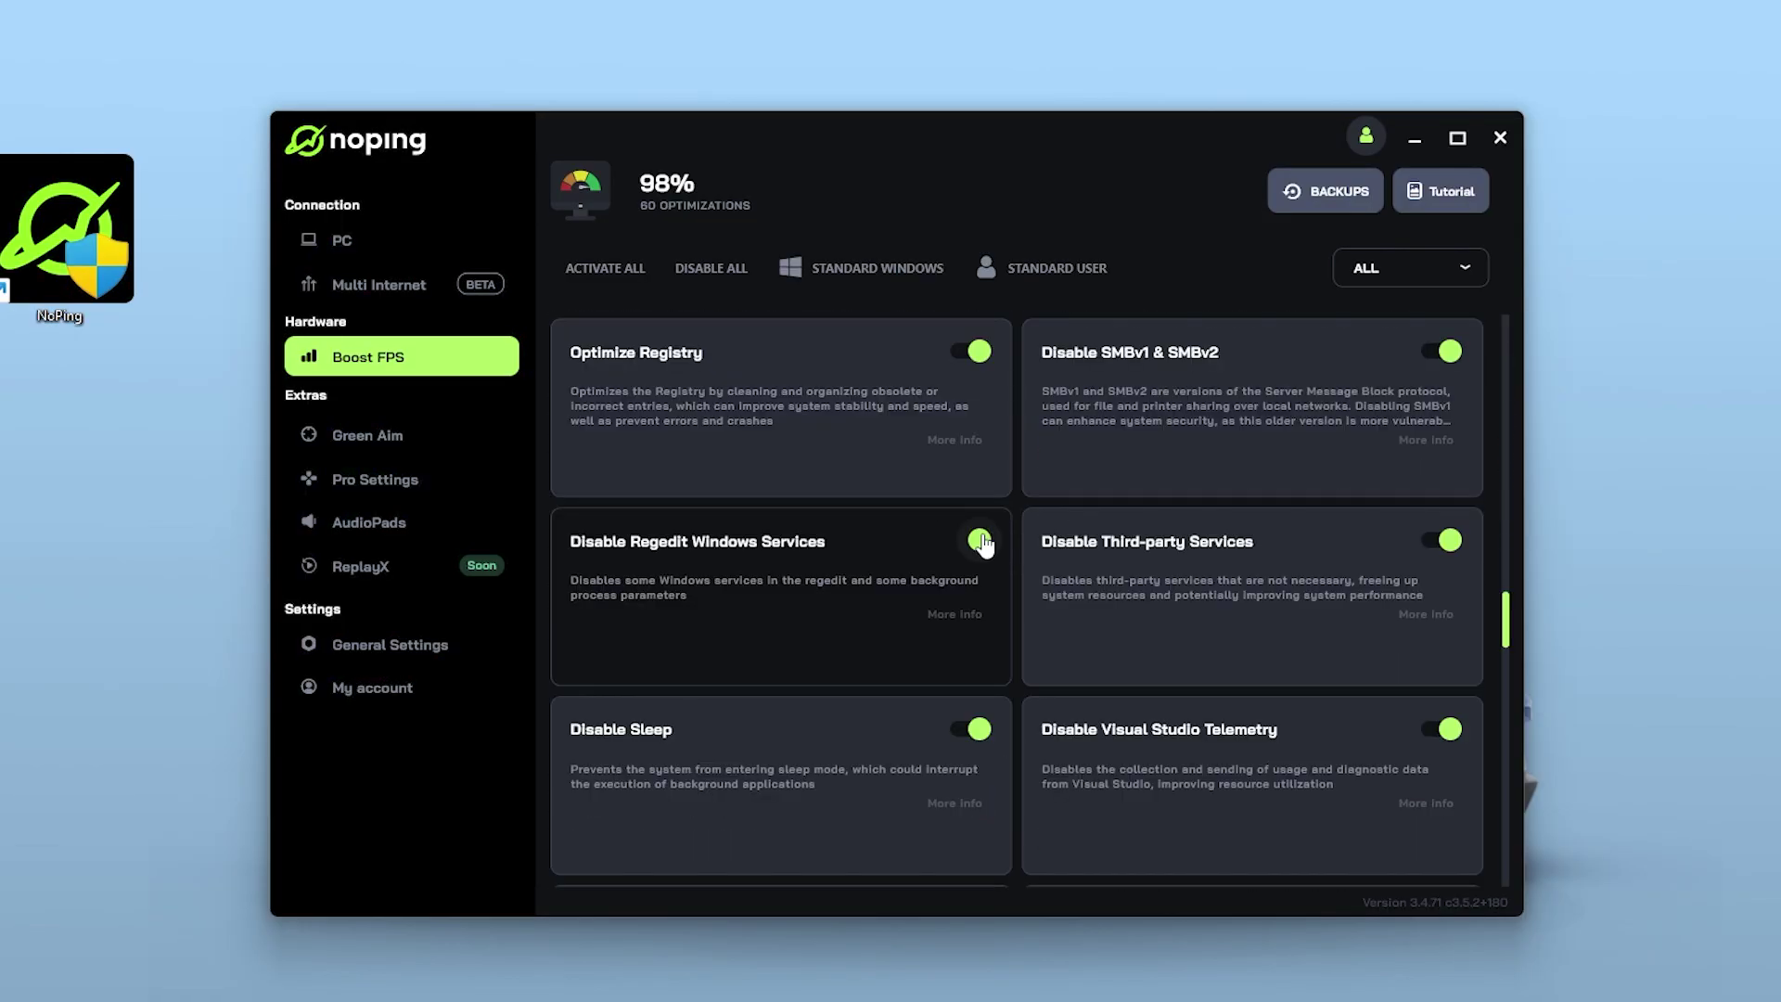
pyautogui.scroll(2, 982, 541)
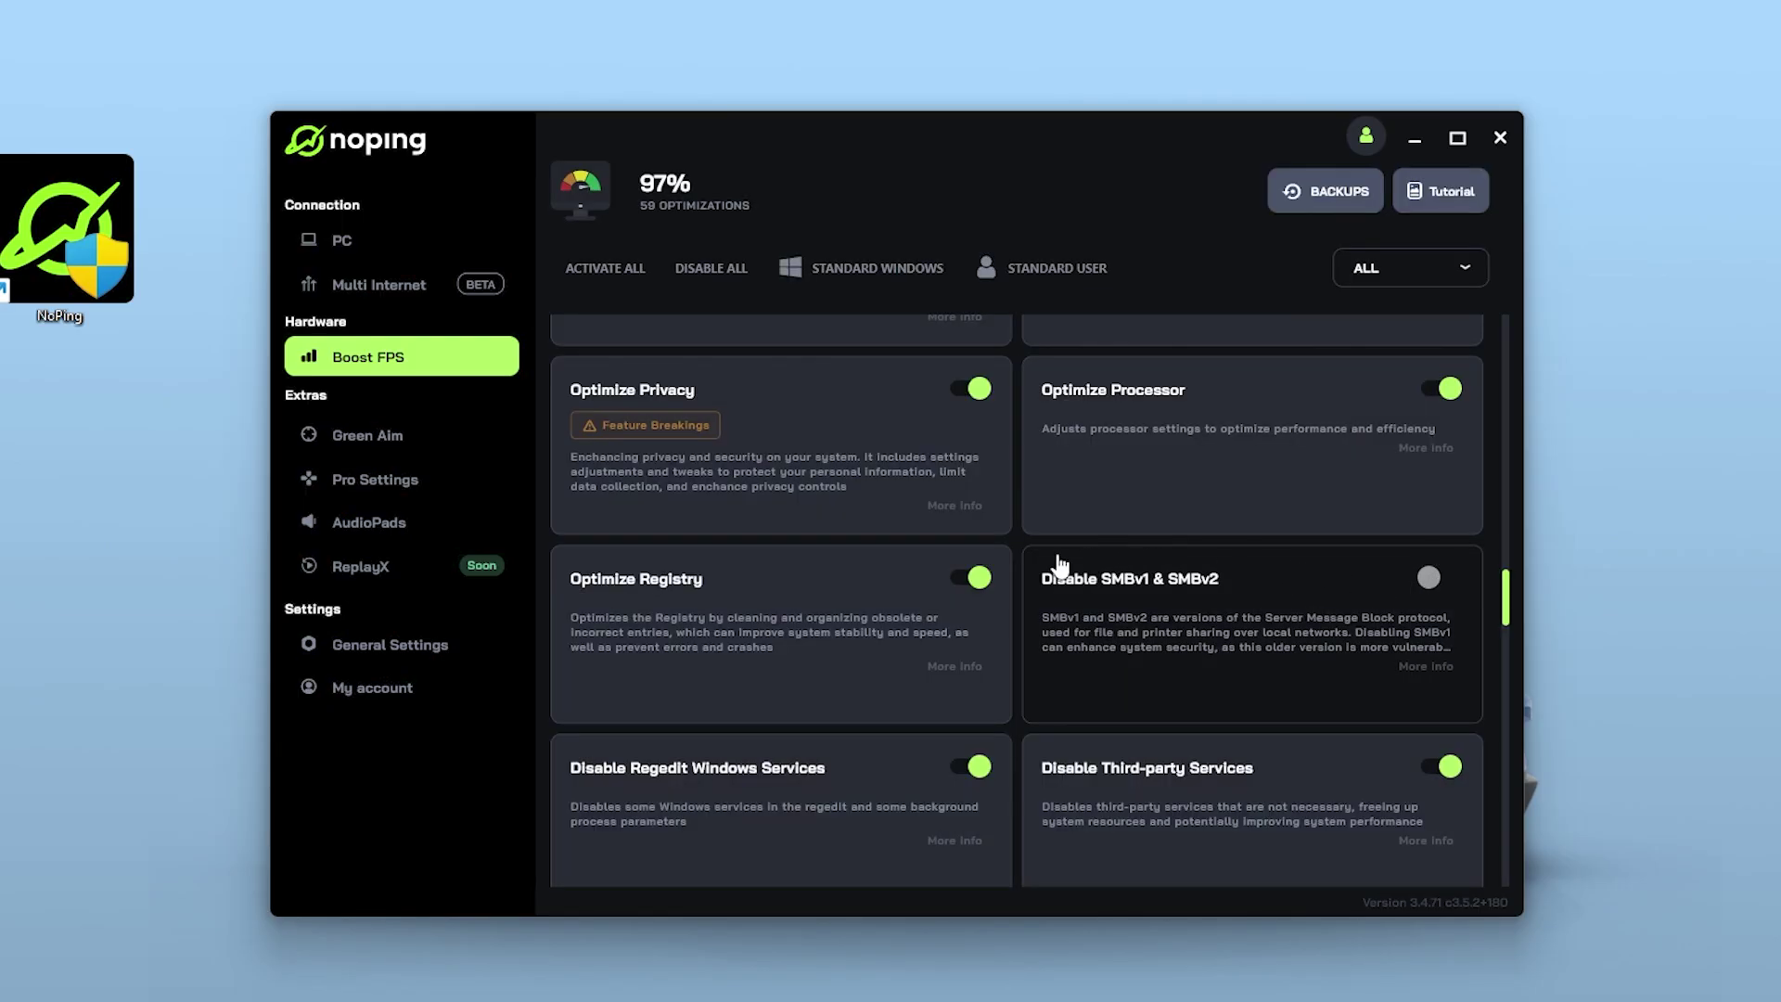
pyautogui.scroll(2, 1180, 628)
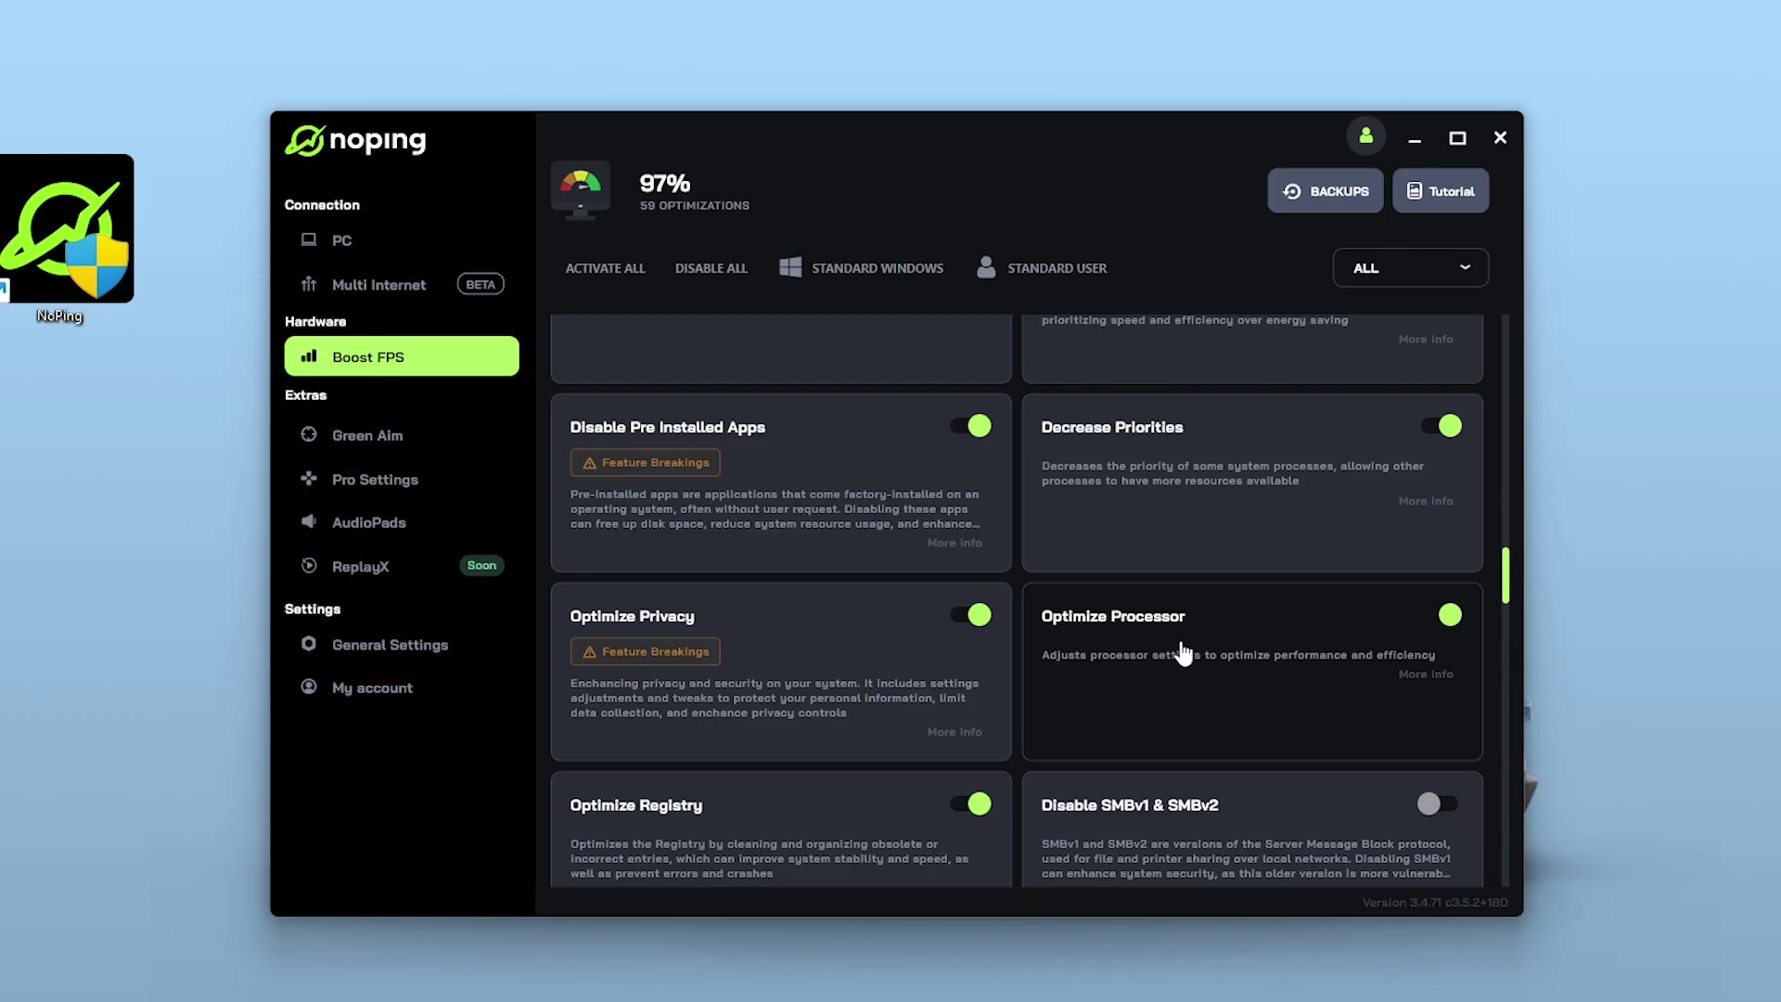
pyautogui.scroll(1, 1181, 652)
pyautogui.scroll(2, 1180, 651)
pyautogui.scroll(2, 1180, 651)
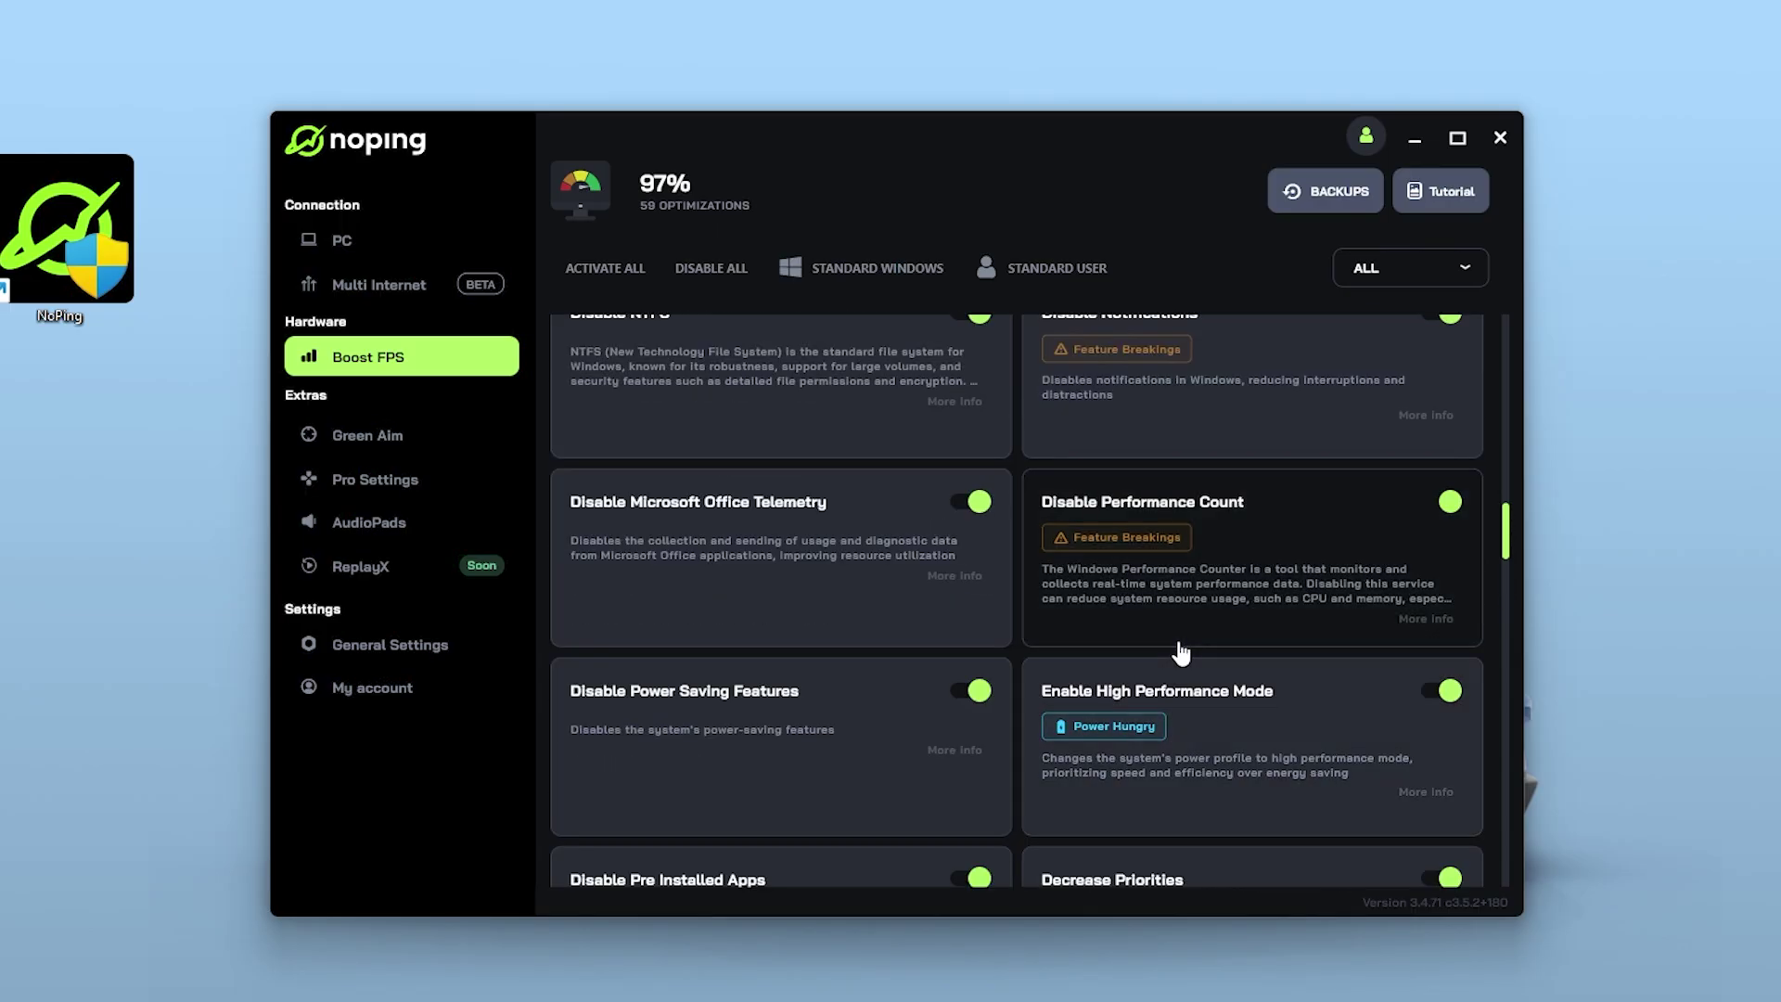
pyautogui.scroll(1, 1180, 651)
pyautogui.scroll(1, 1146, 648)
pyautogui.scroll(1, 1146, 649)
pyautogui.scroll(2, 1145, 650)
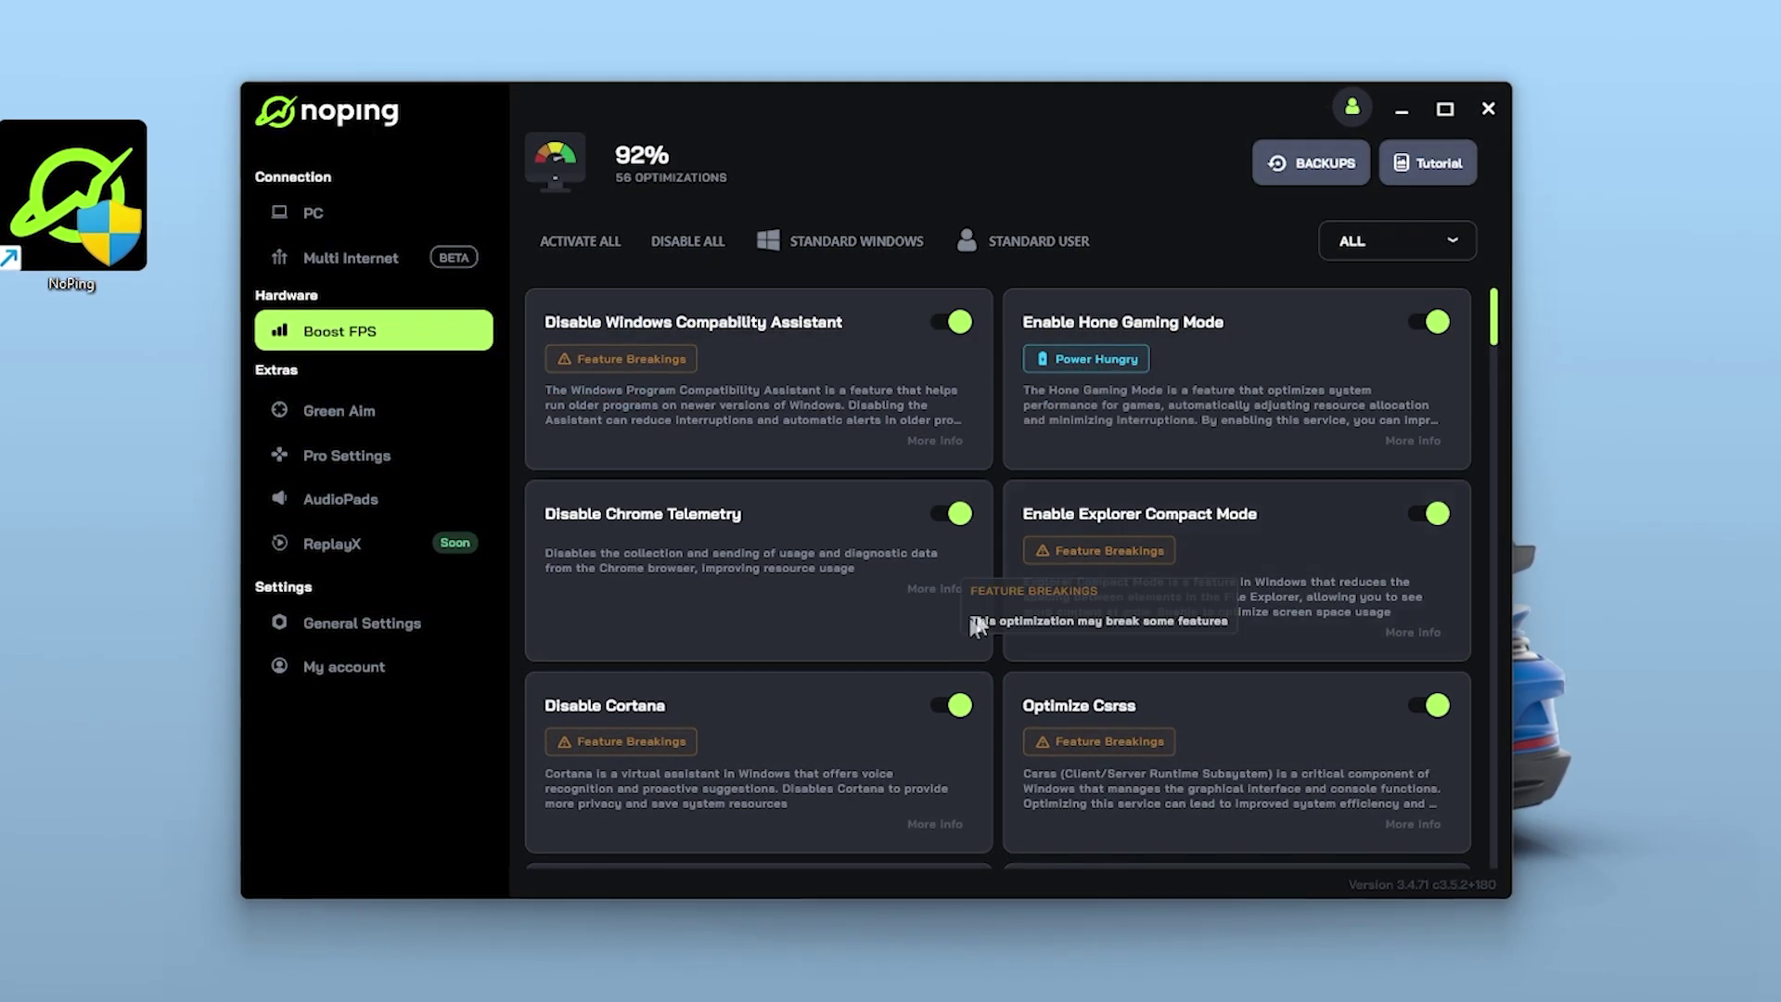
pyautogui.moveTo(1501, 329)
pyautogui.mouseDown()
pyautogui.moveTo(1555, 434)
pyautogui.moveTo(1594, 784)
pyautogui.mouseUp()
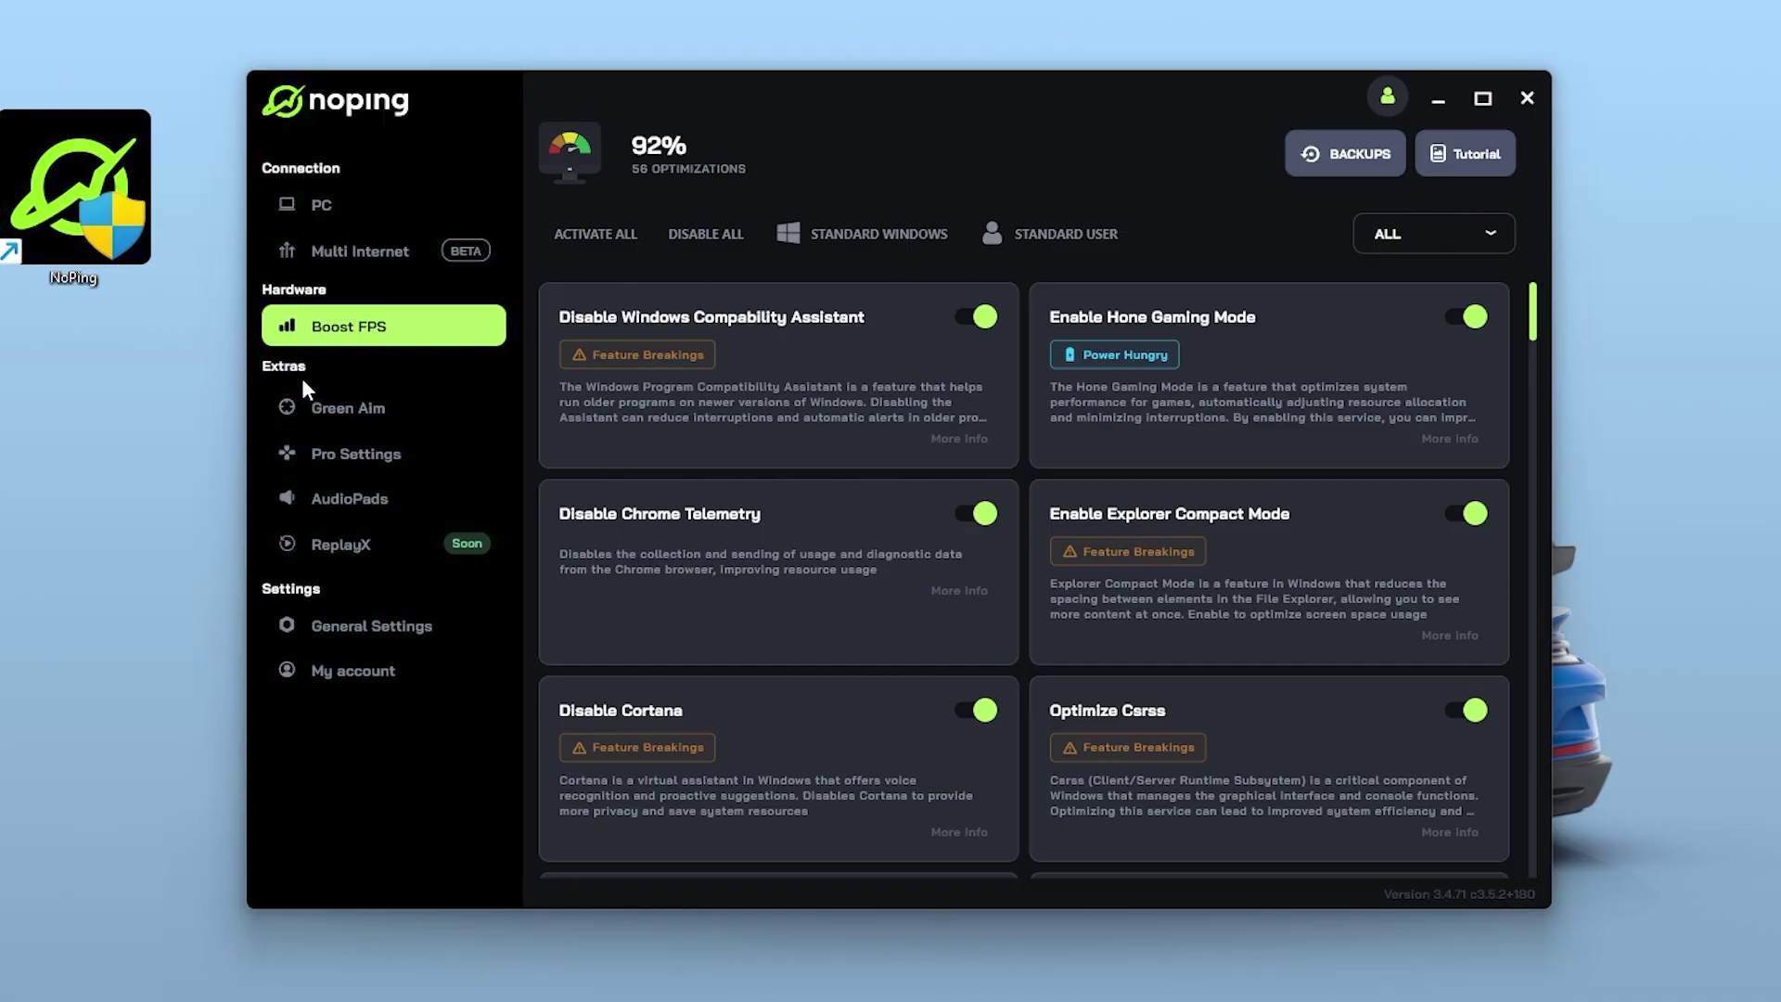
# Open the Green Aim page and cancel the aim-trainer download
pyautogui.click(346, 414)
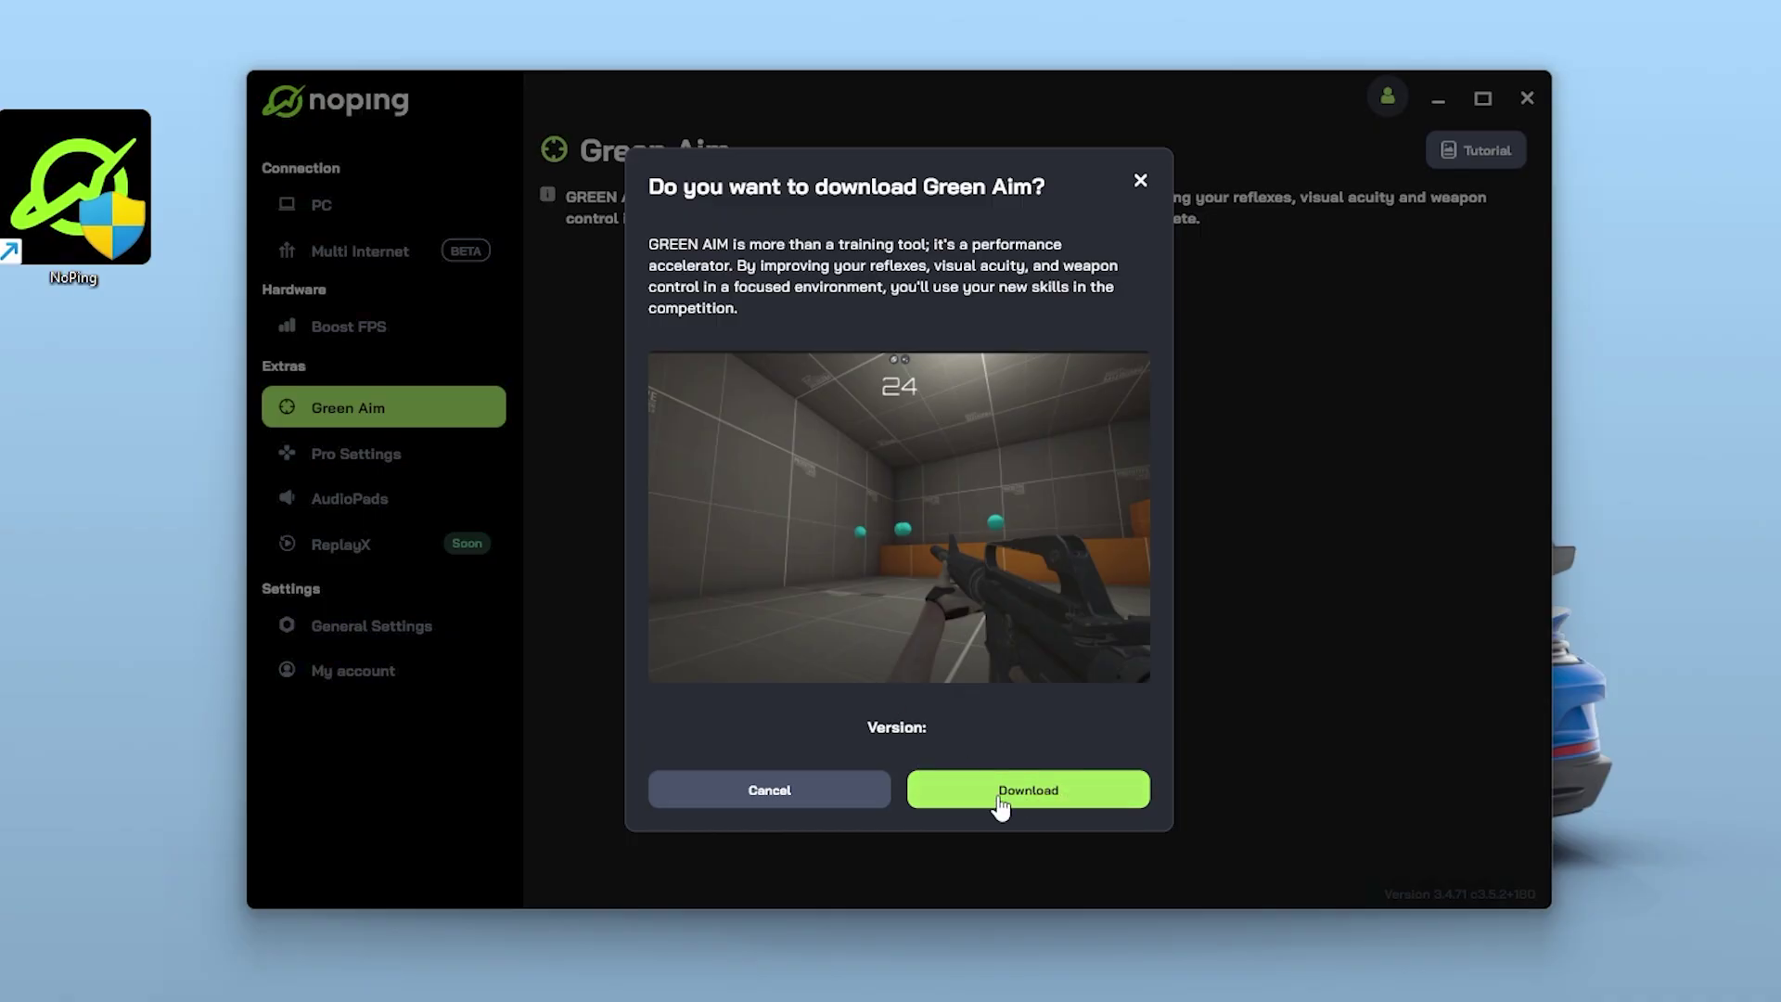
pyautogui.click(794, 794)
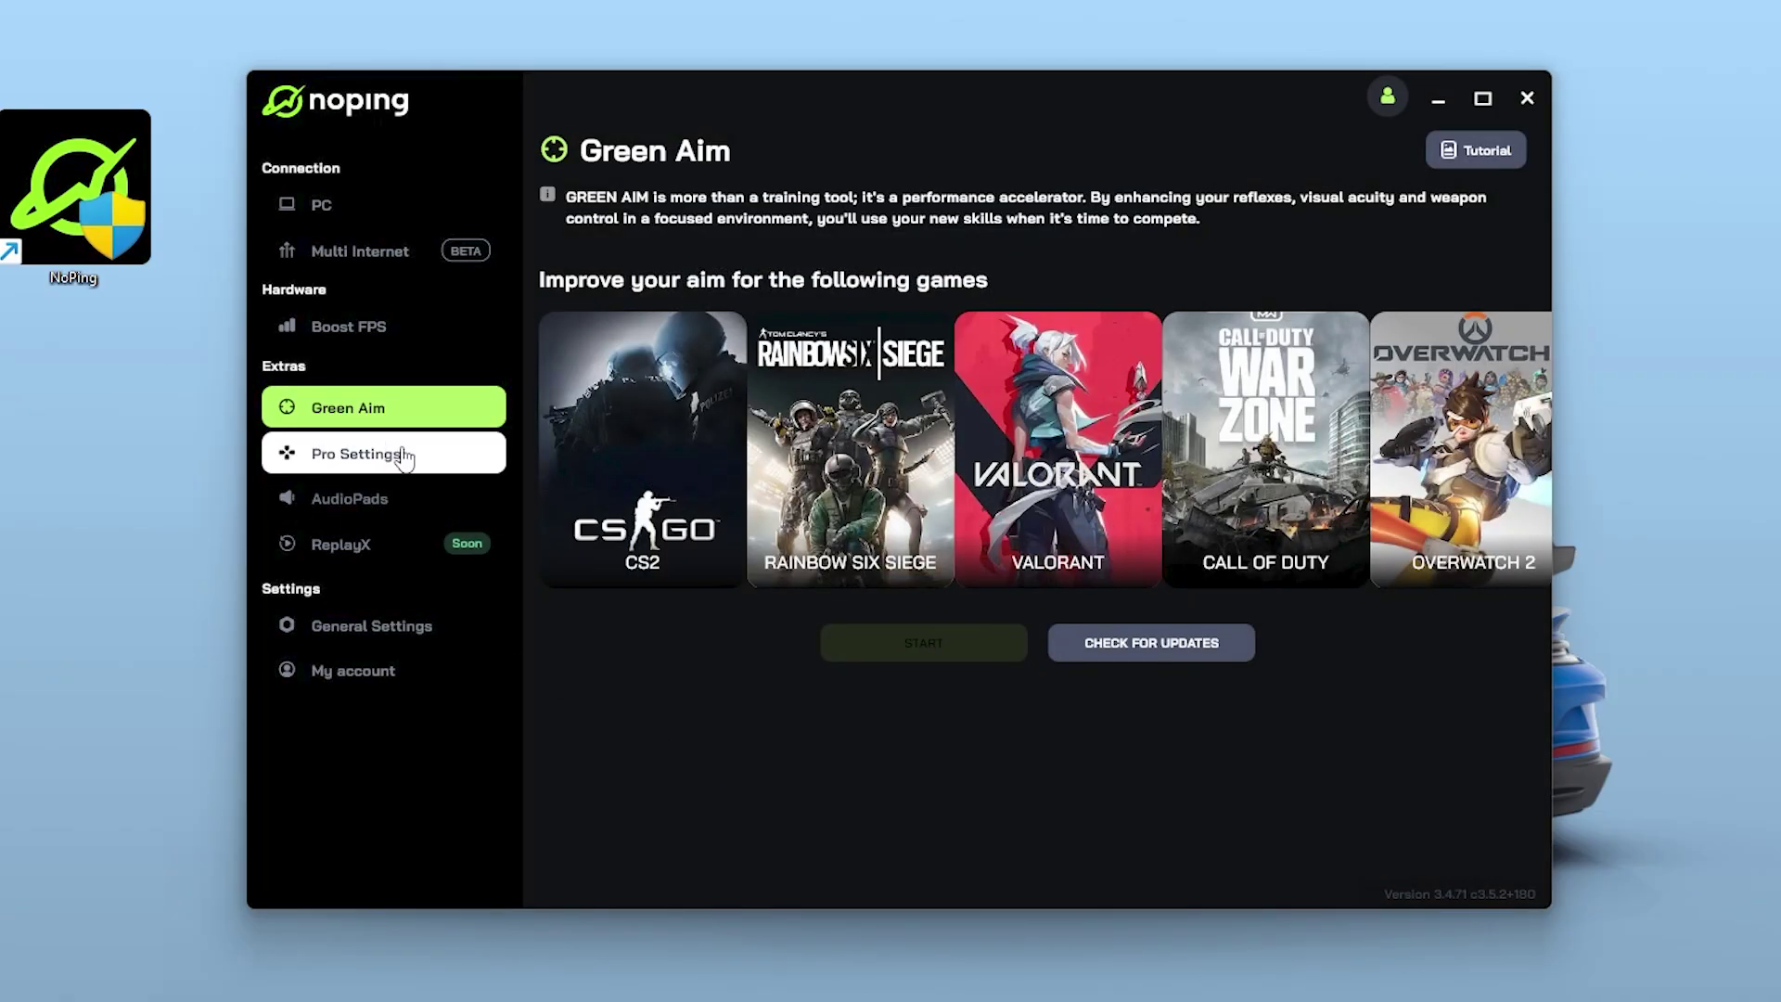
# Open Pro Settings, choose Fortnite, and view one pro player's settings card
pyautogui.click(362, 455)
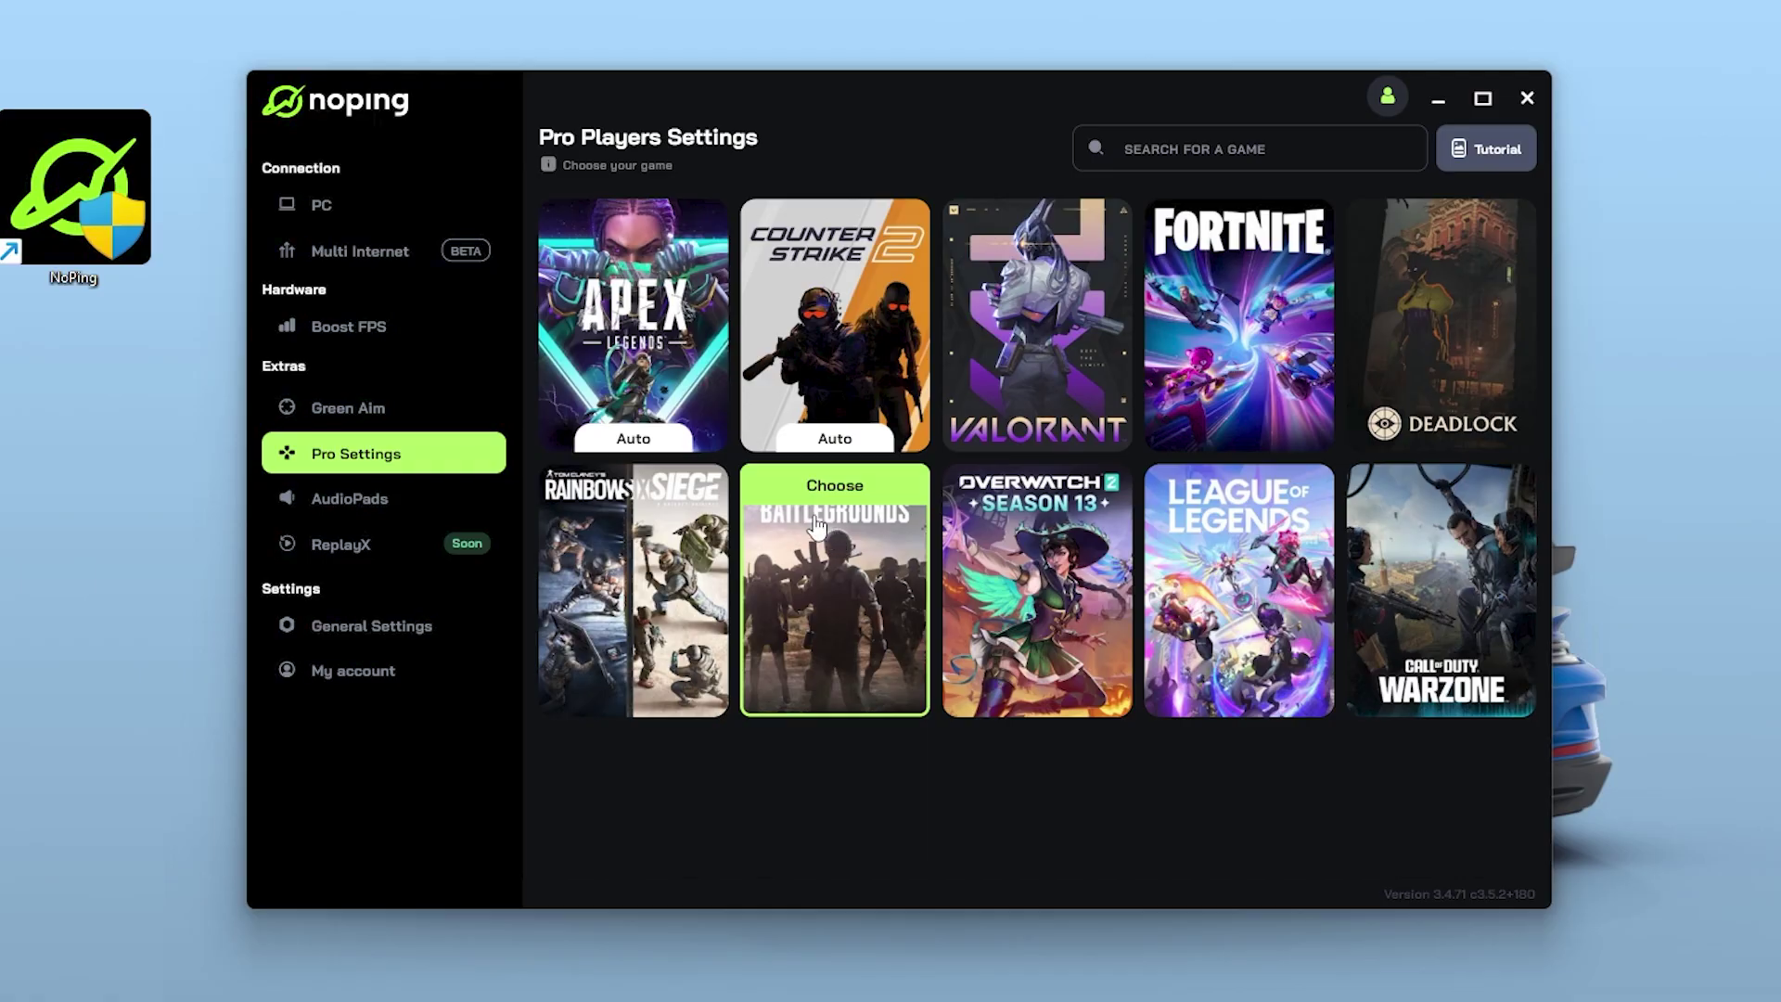
pyautogui.click(1240, 363)
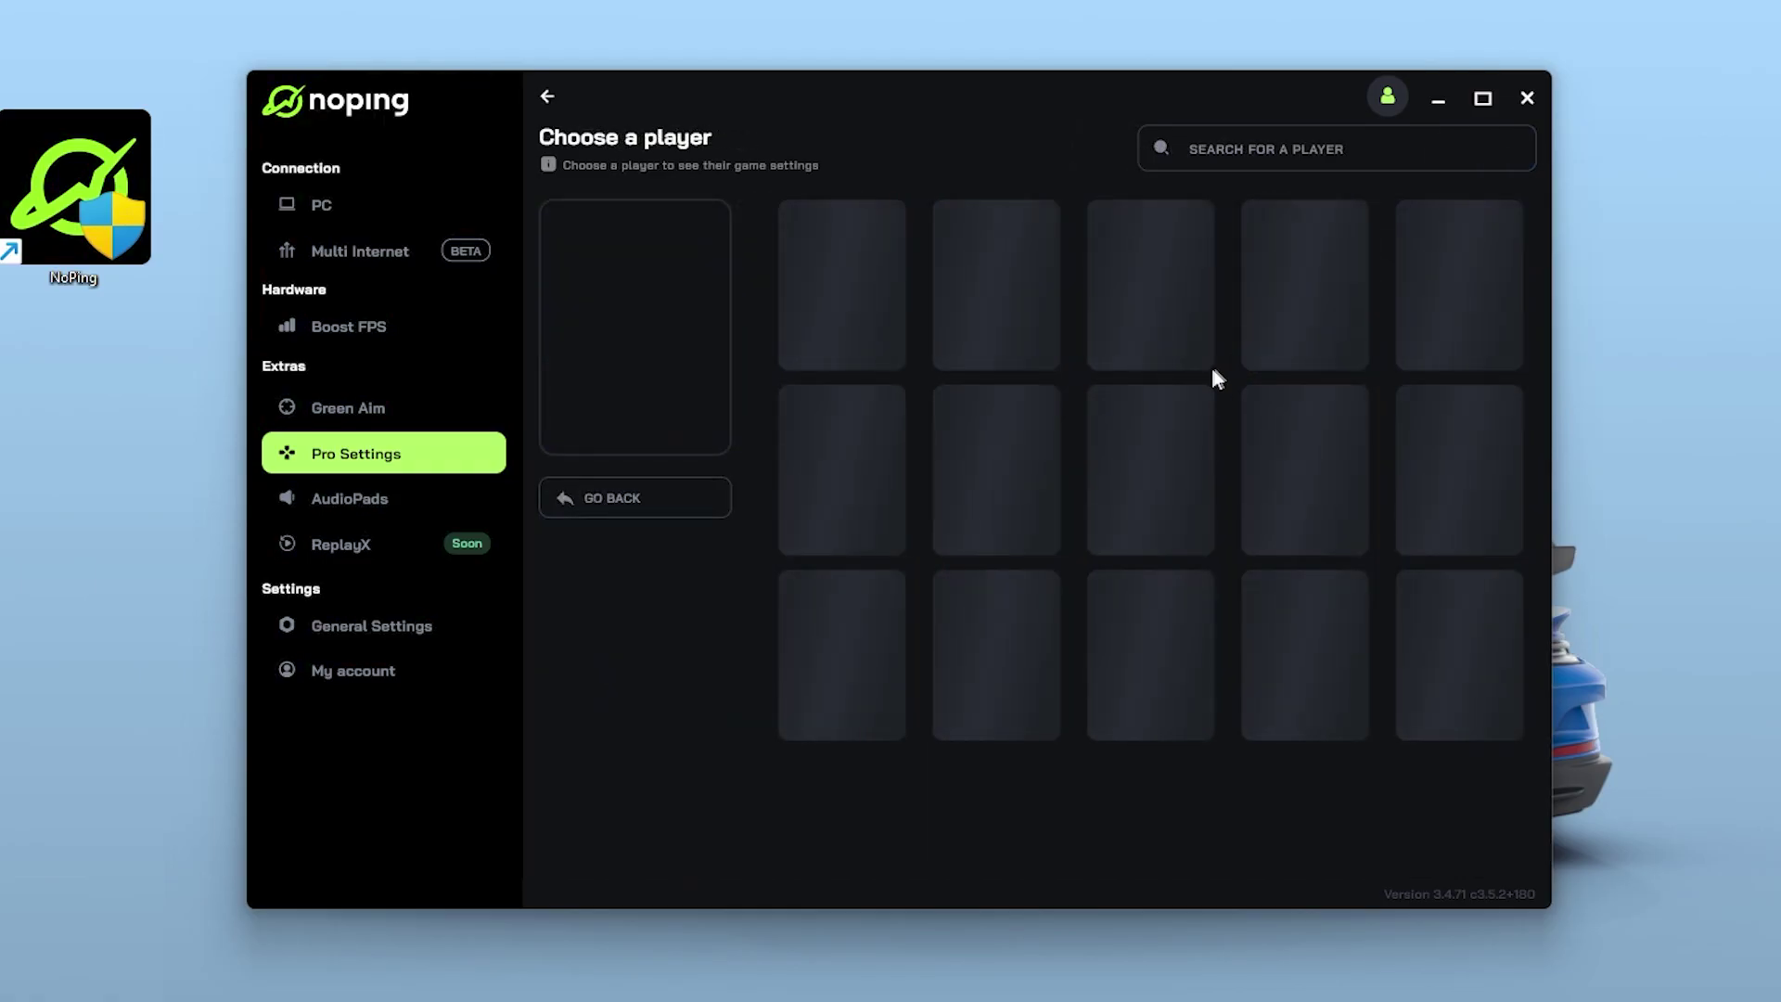
pyautogui.scroll(-1, 1196, 417)
pyautogui.scroll(-2, 1147, 598)
pyautogui.click(1149, 620)
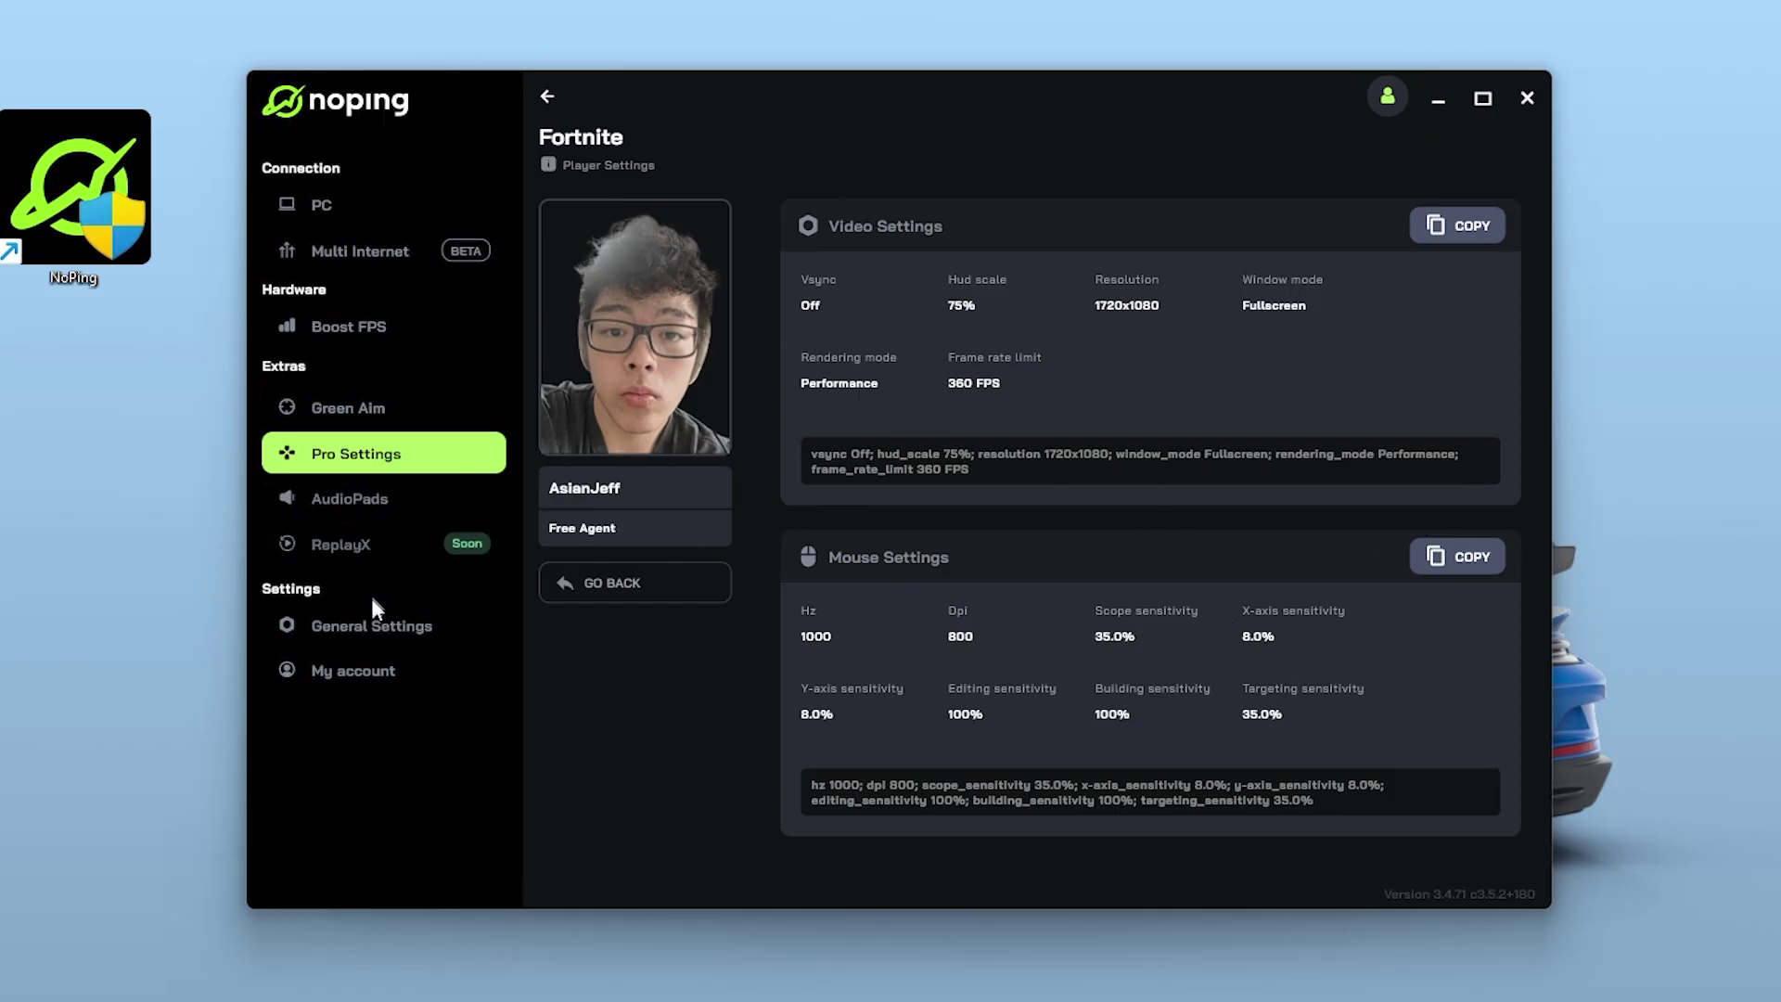
# Open General Settings and enable the Optimize DNS toggle
pyautogui.click(364, 630)
pyautogui.scroll(-2, 759, 417)
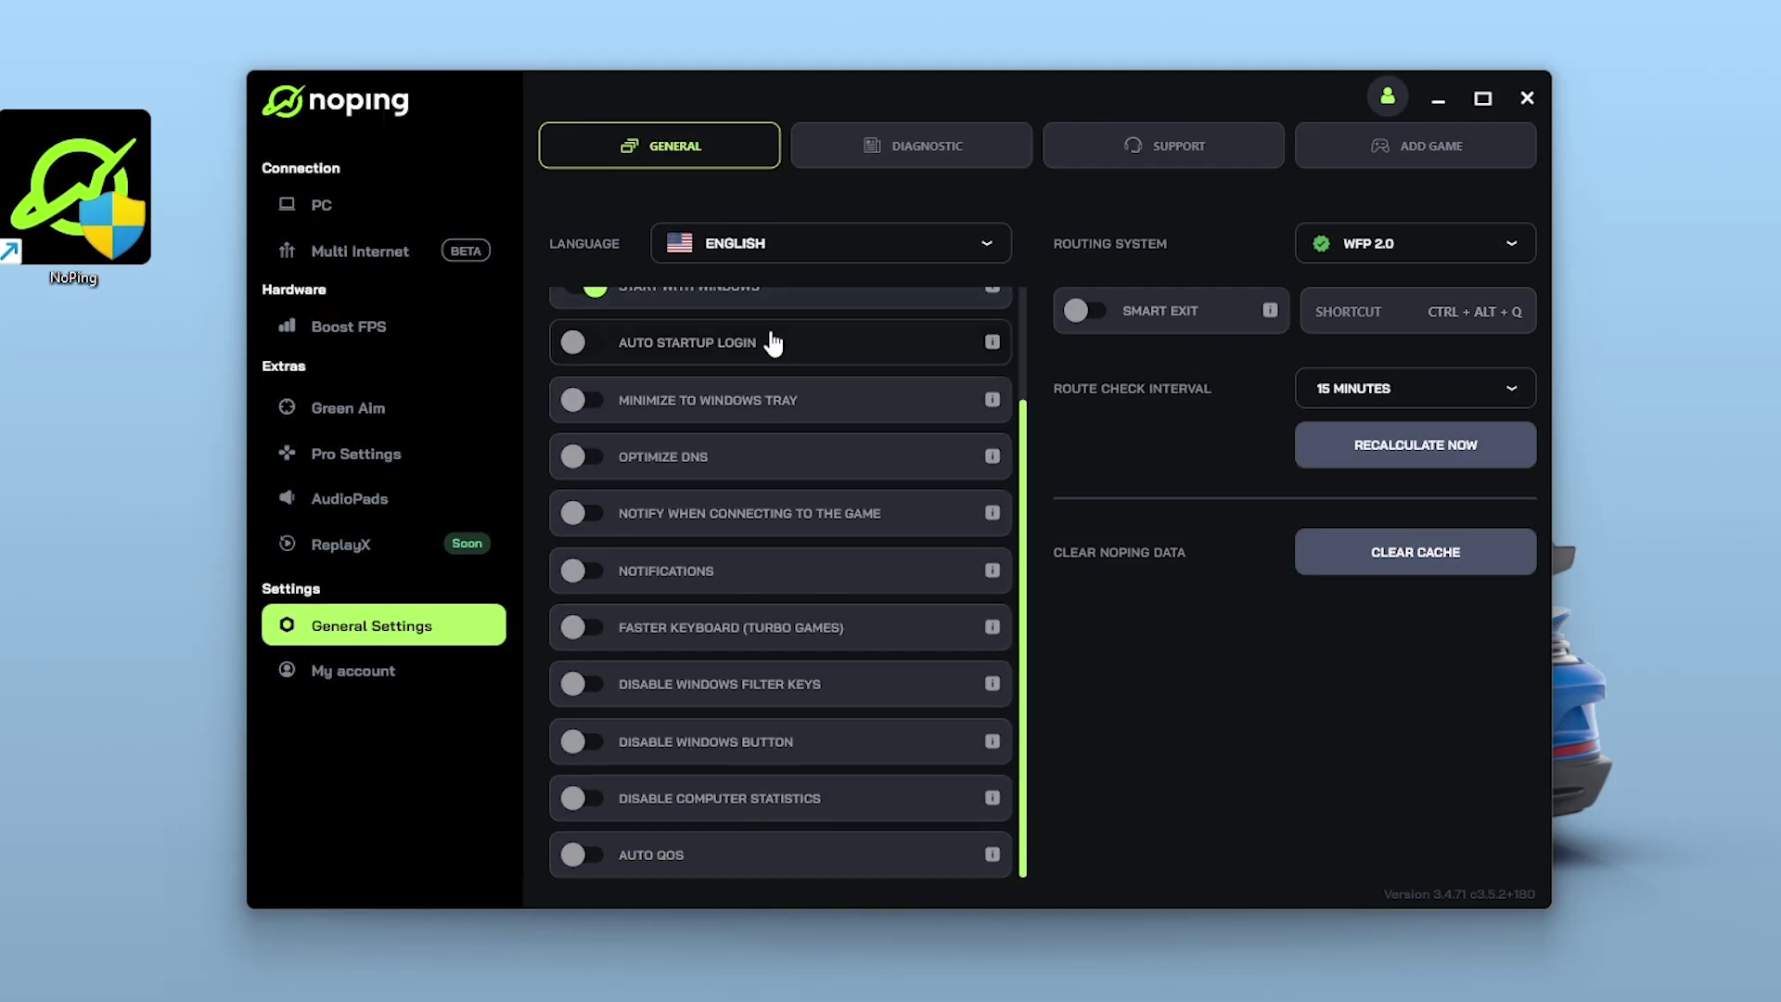
pyautogui.scroll(2, 765, 626)
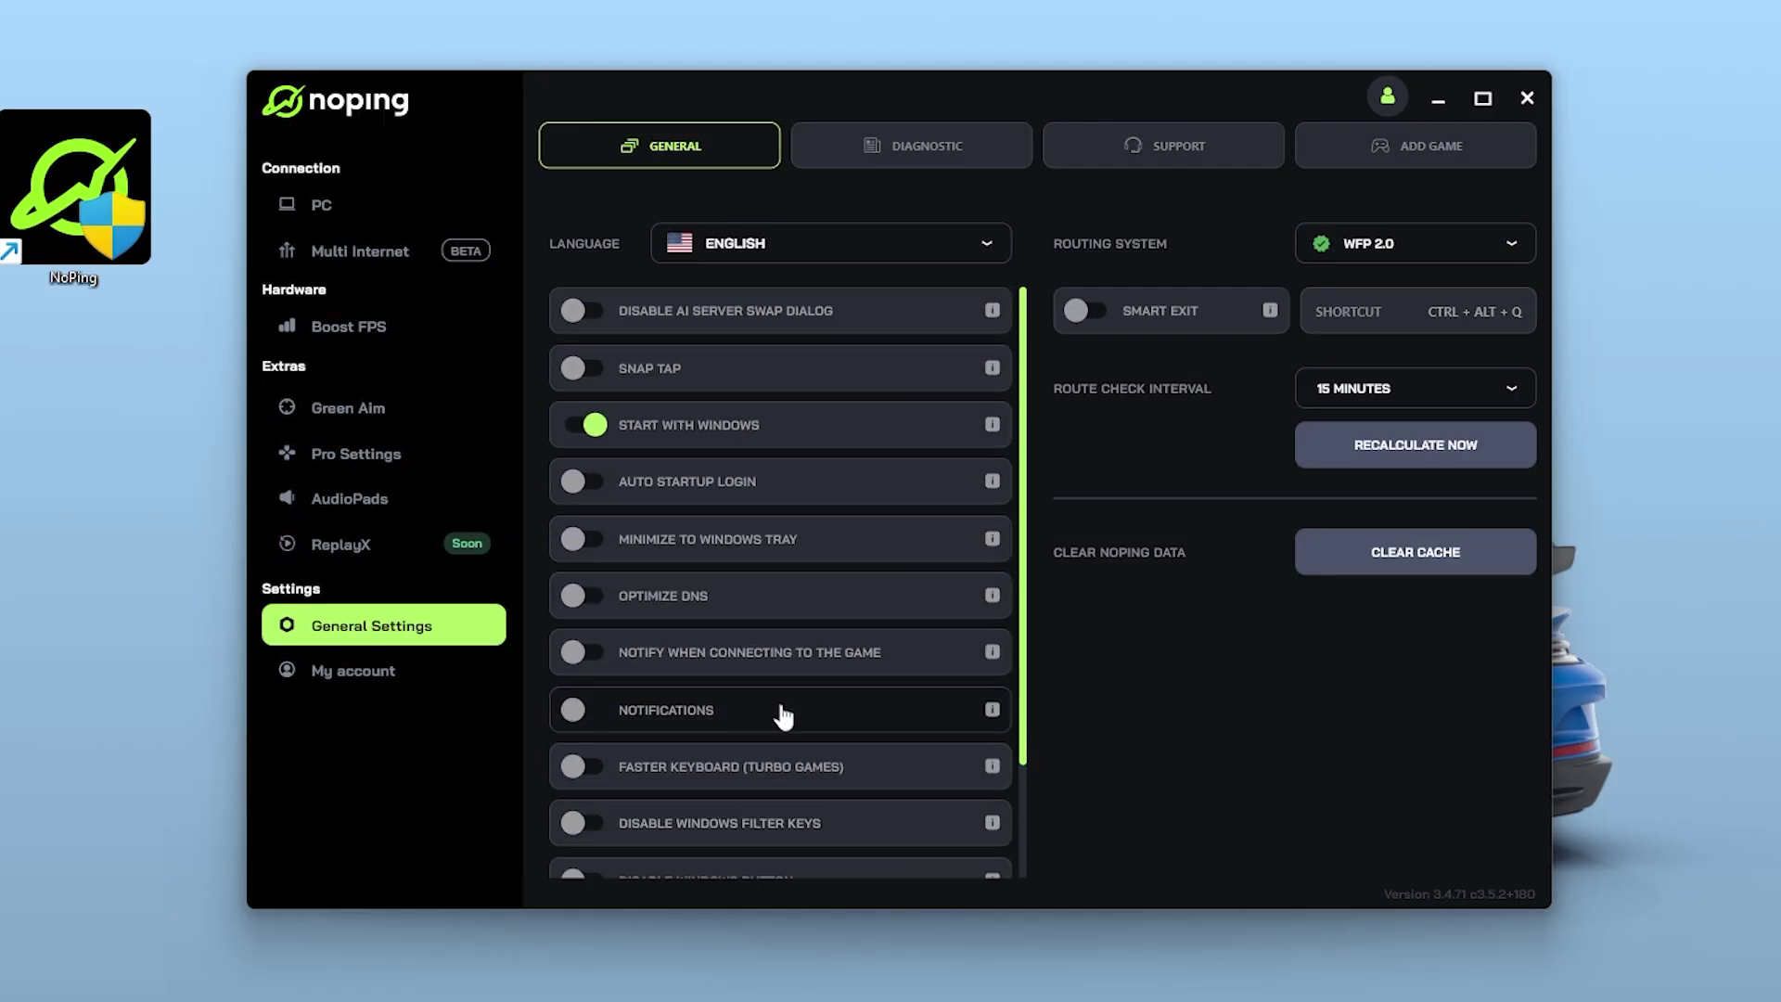
pyautogui.click(590, 609)
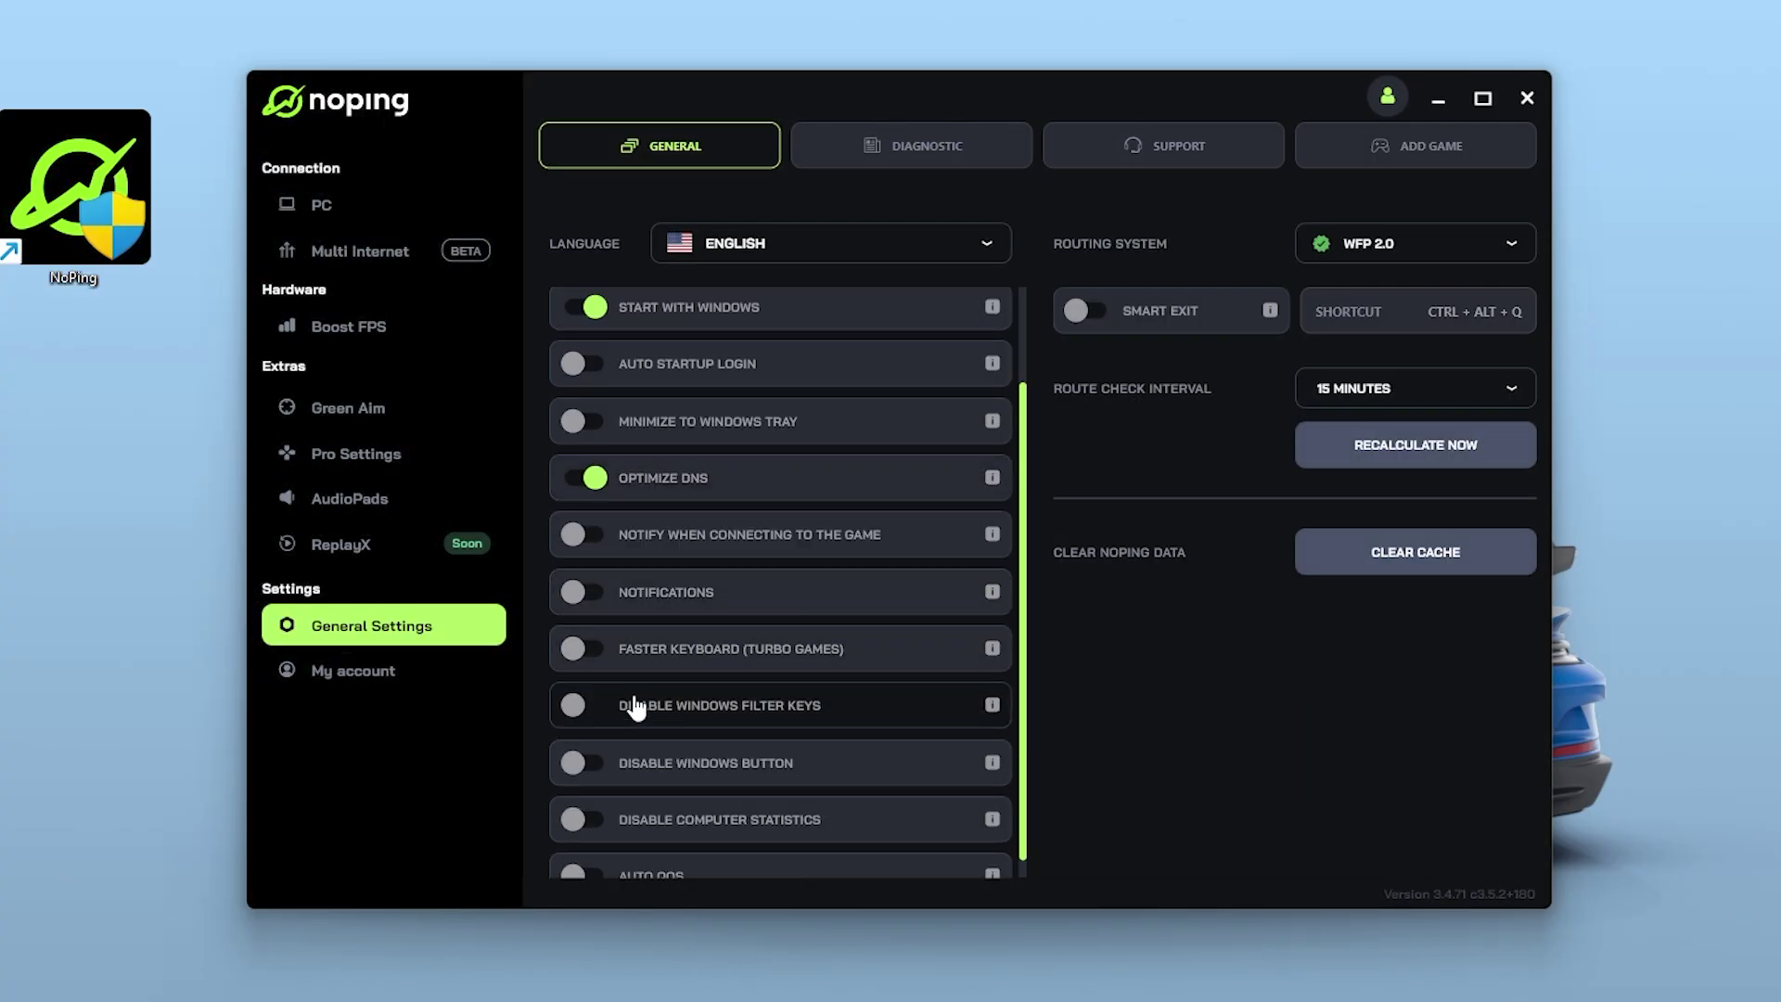
pyautogui.scroll(-1, 596, 739)
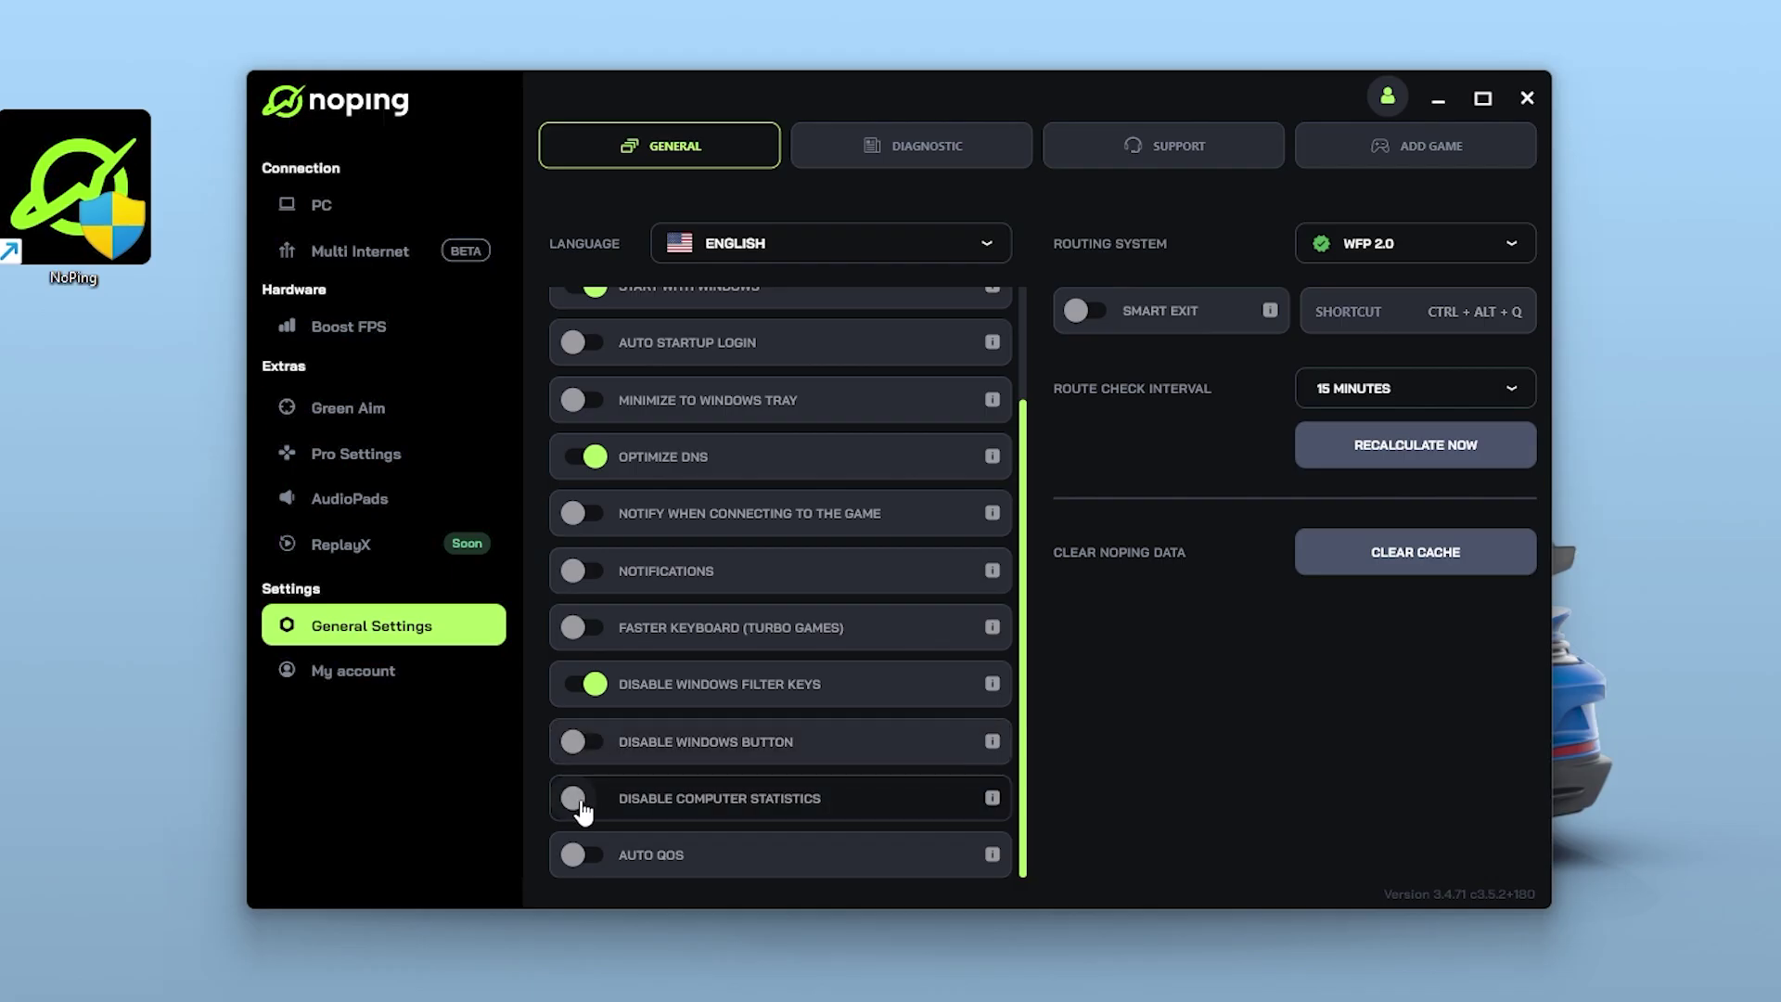
pyautogui.scroll(5, 582, 810)
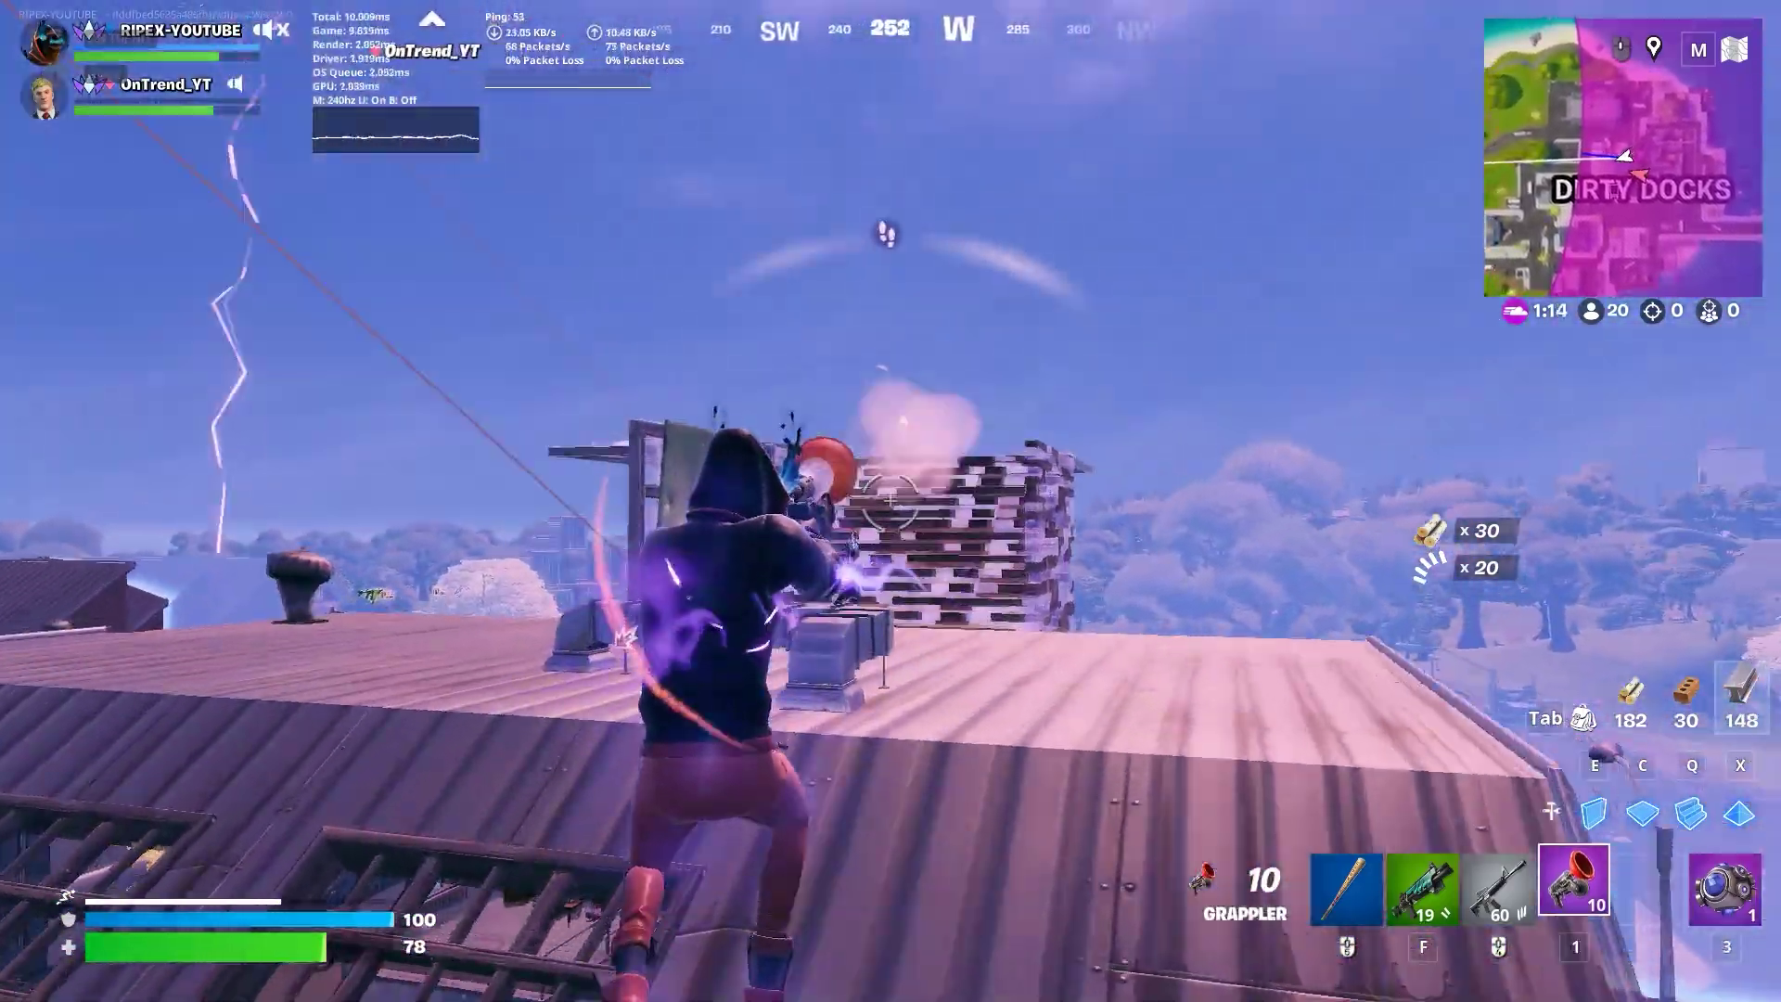